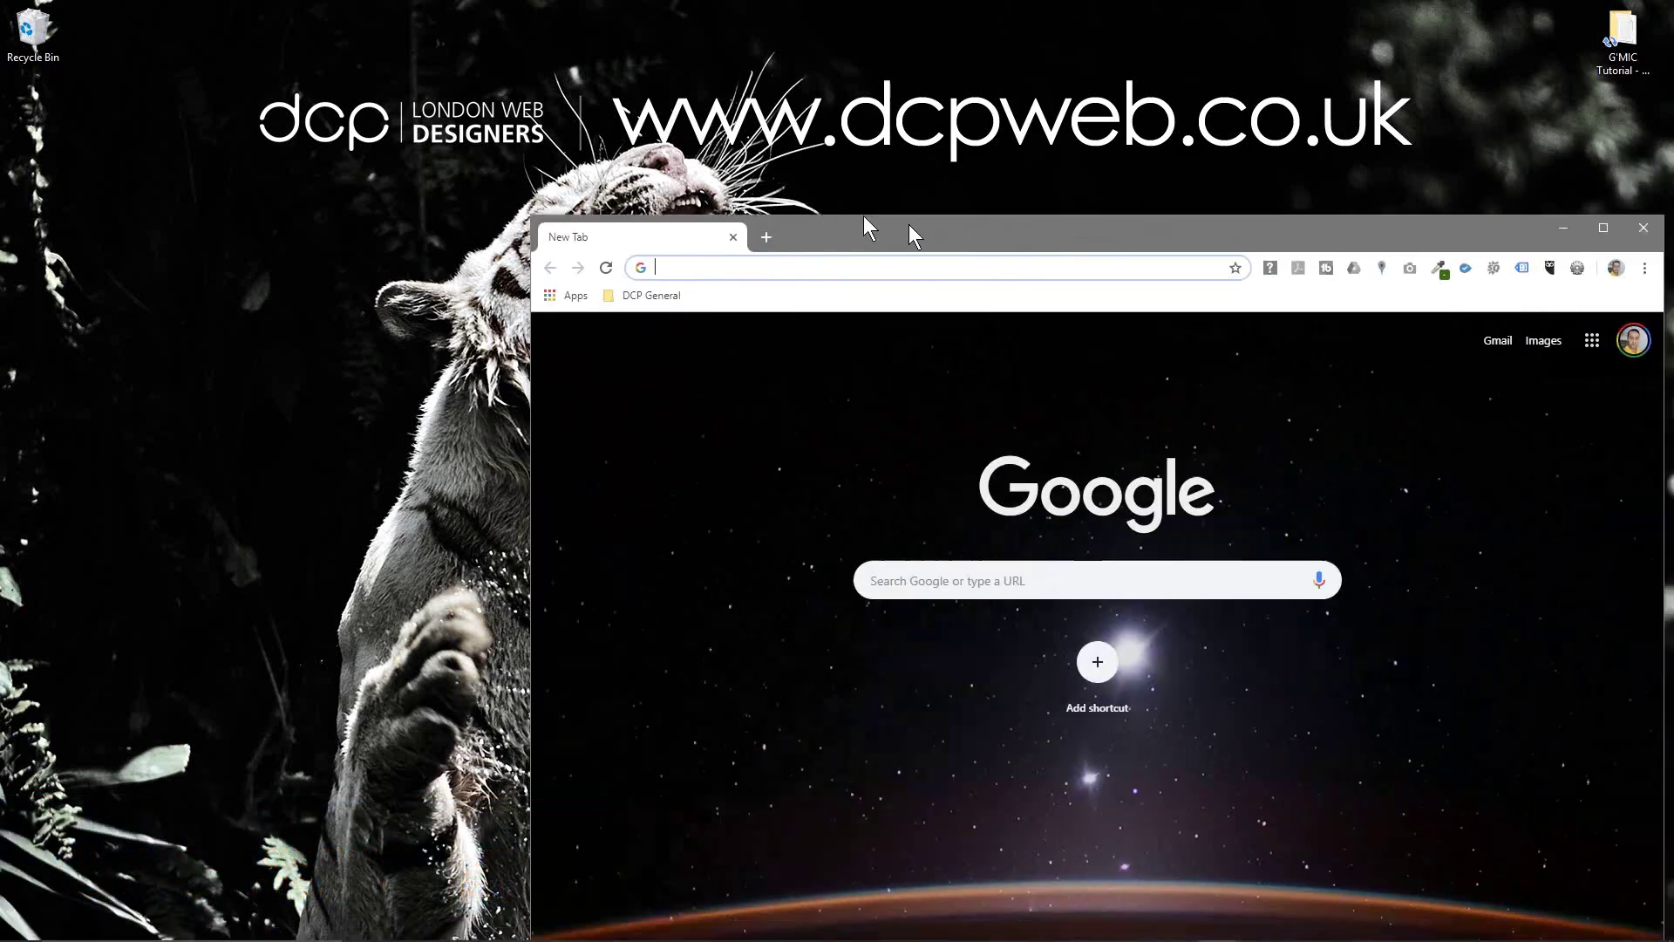
Step: Load the Unsplash page of the sprinter in starting position and download the free JPEG
{"action": "left_click_drag", "start_coordinate": [901, 230], "coordinate": [390, 29]}
{"action": "type", "text": "https://unsplash.com/photos/YadCgbsLHcE"}
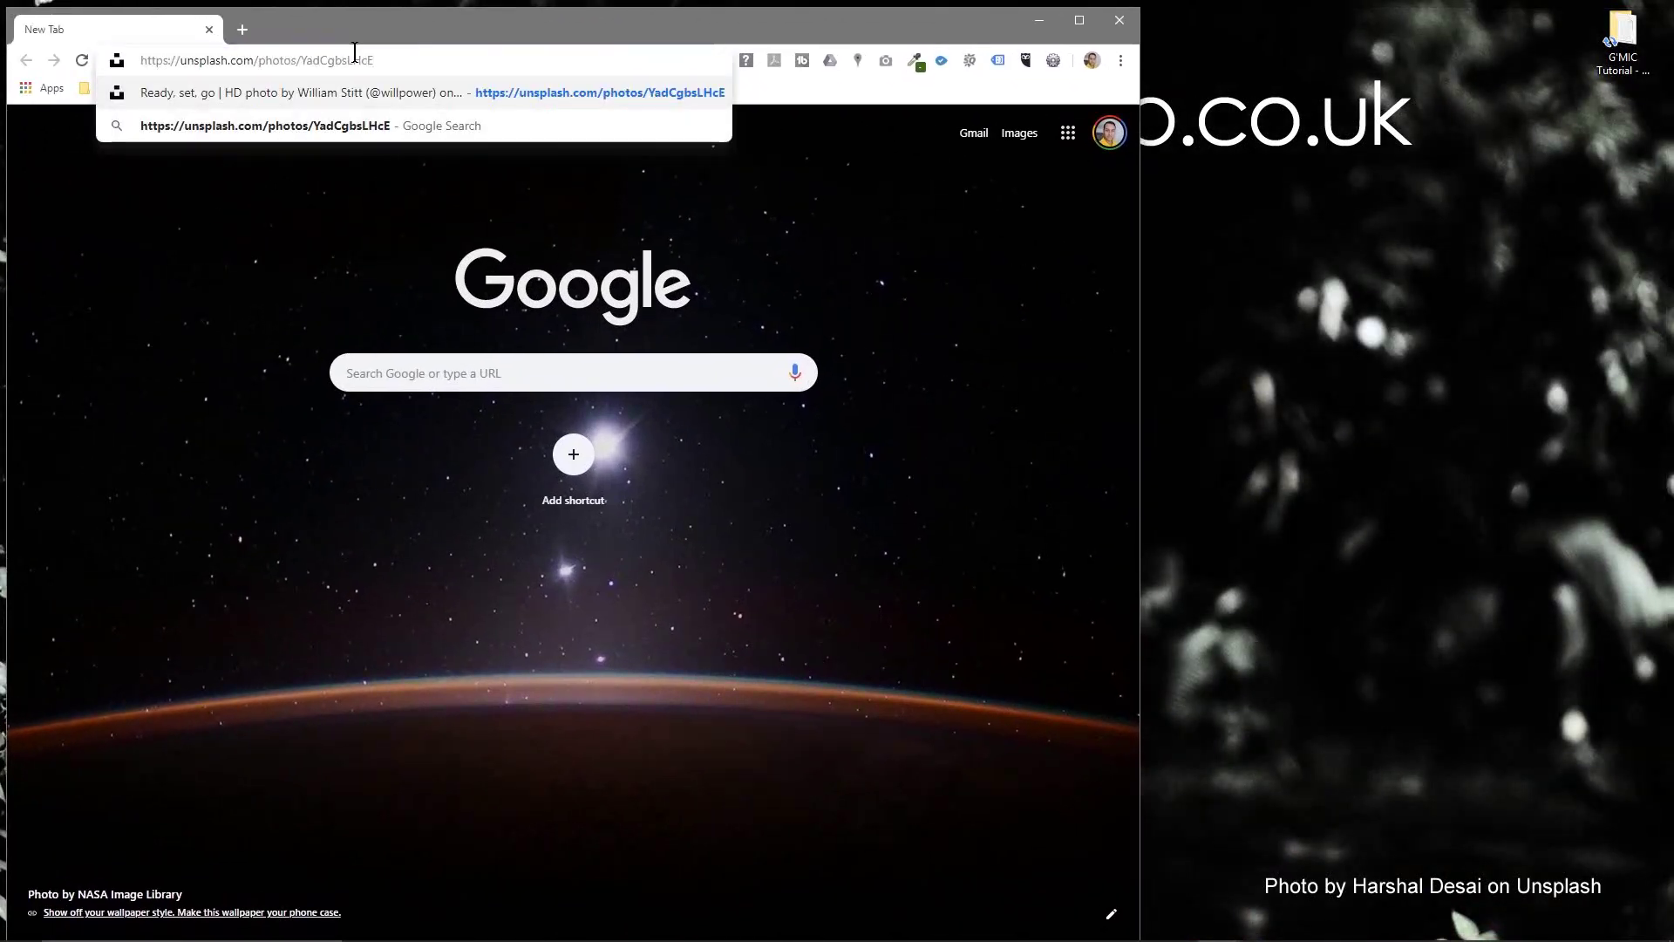
{"action": "key", "text": "Return"}
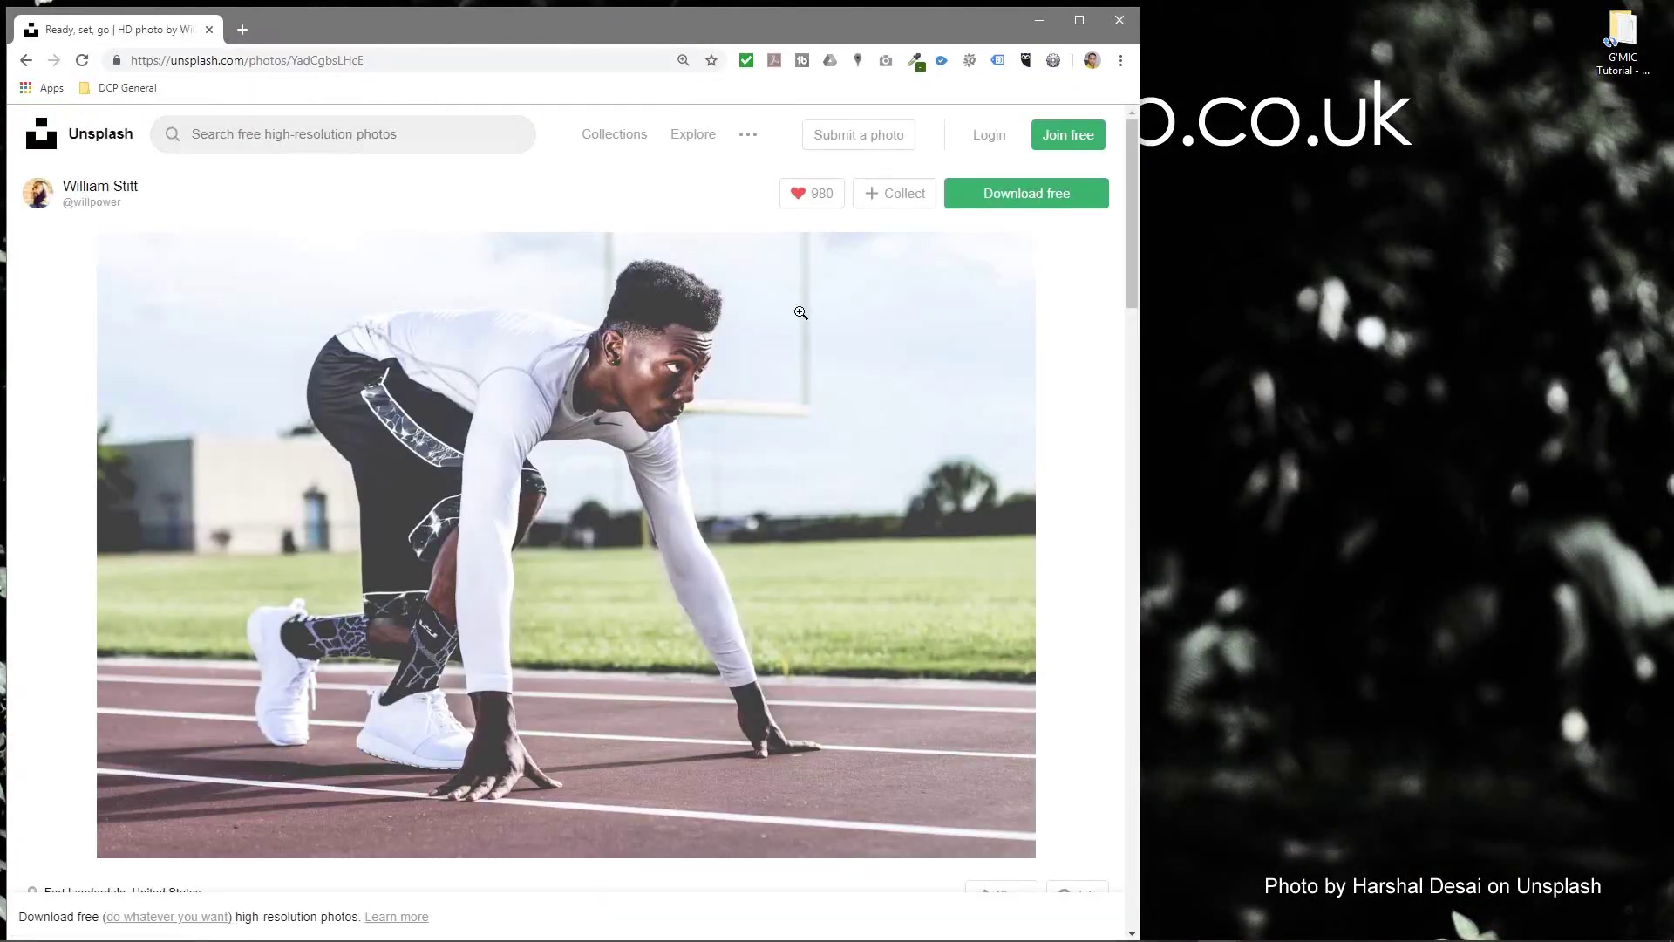
{"action": "left_click", "coordinate": [1005, 194]}
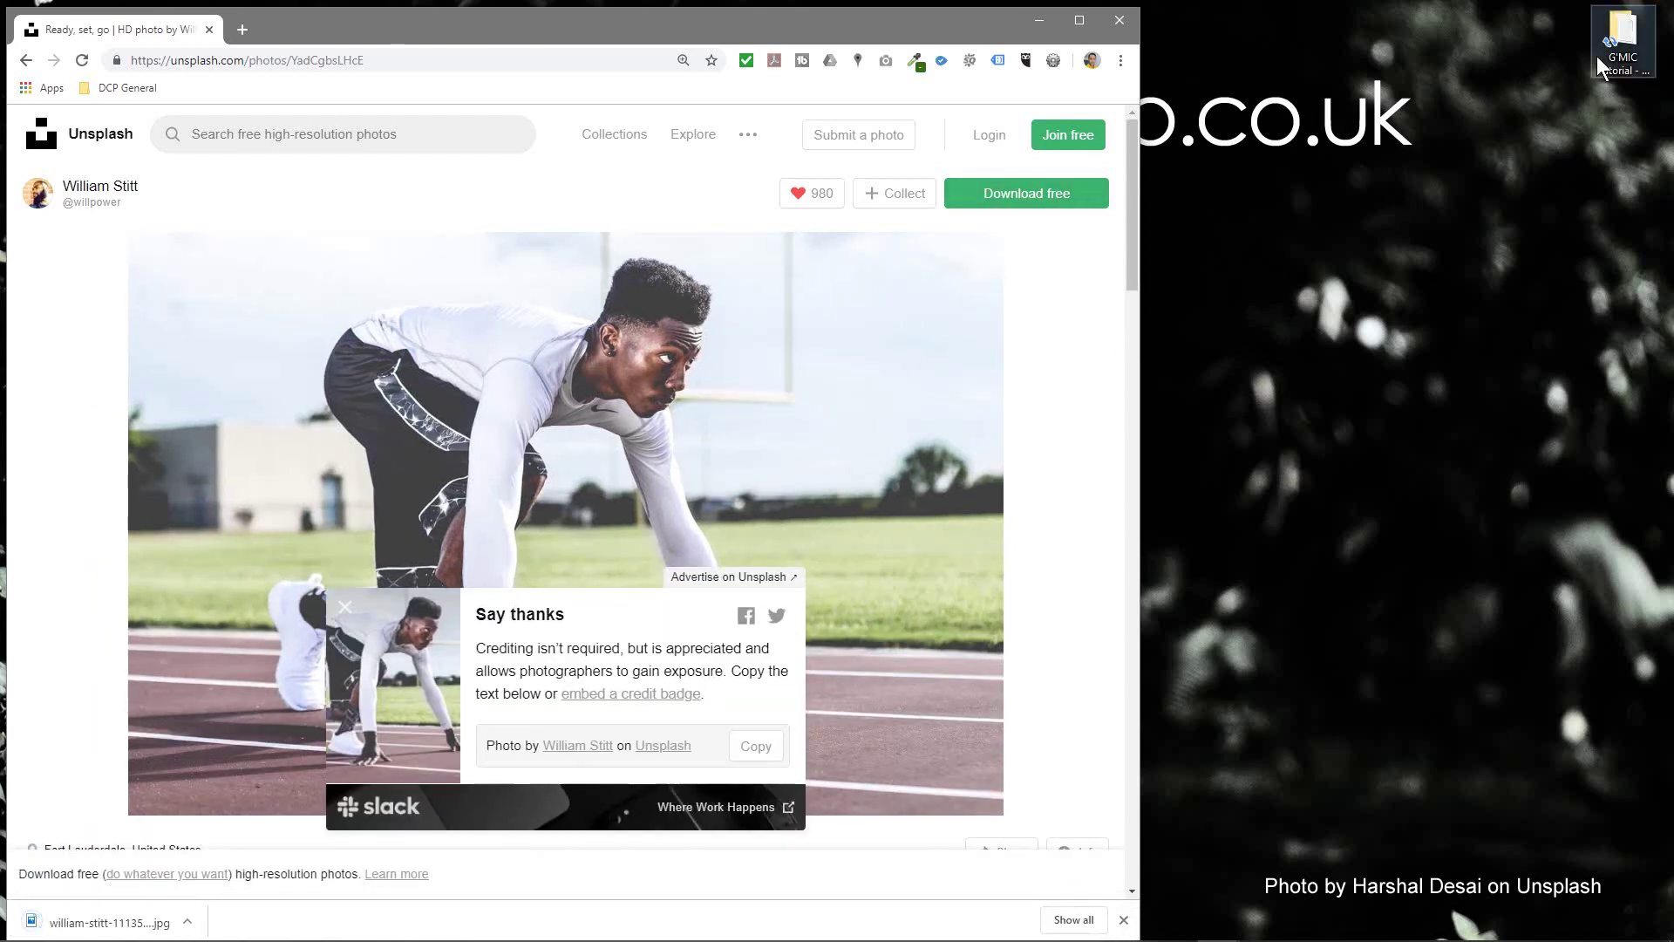
Step: Paste the downloaded sprinter JPEG into the G'MIC Tutorial folder and close Chrome
{"action": "left_click", "coordinate": [1622, 40]}
{"action": "double_click", "coordinate": [1622, 39]}
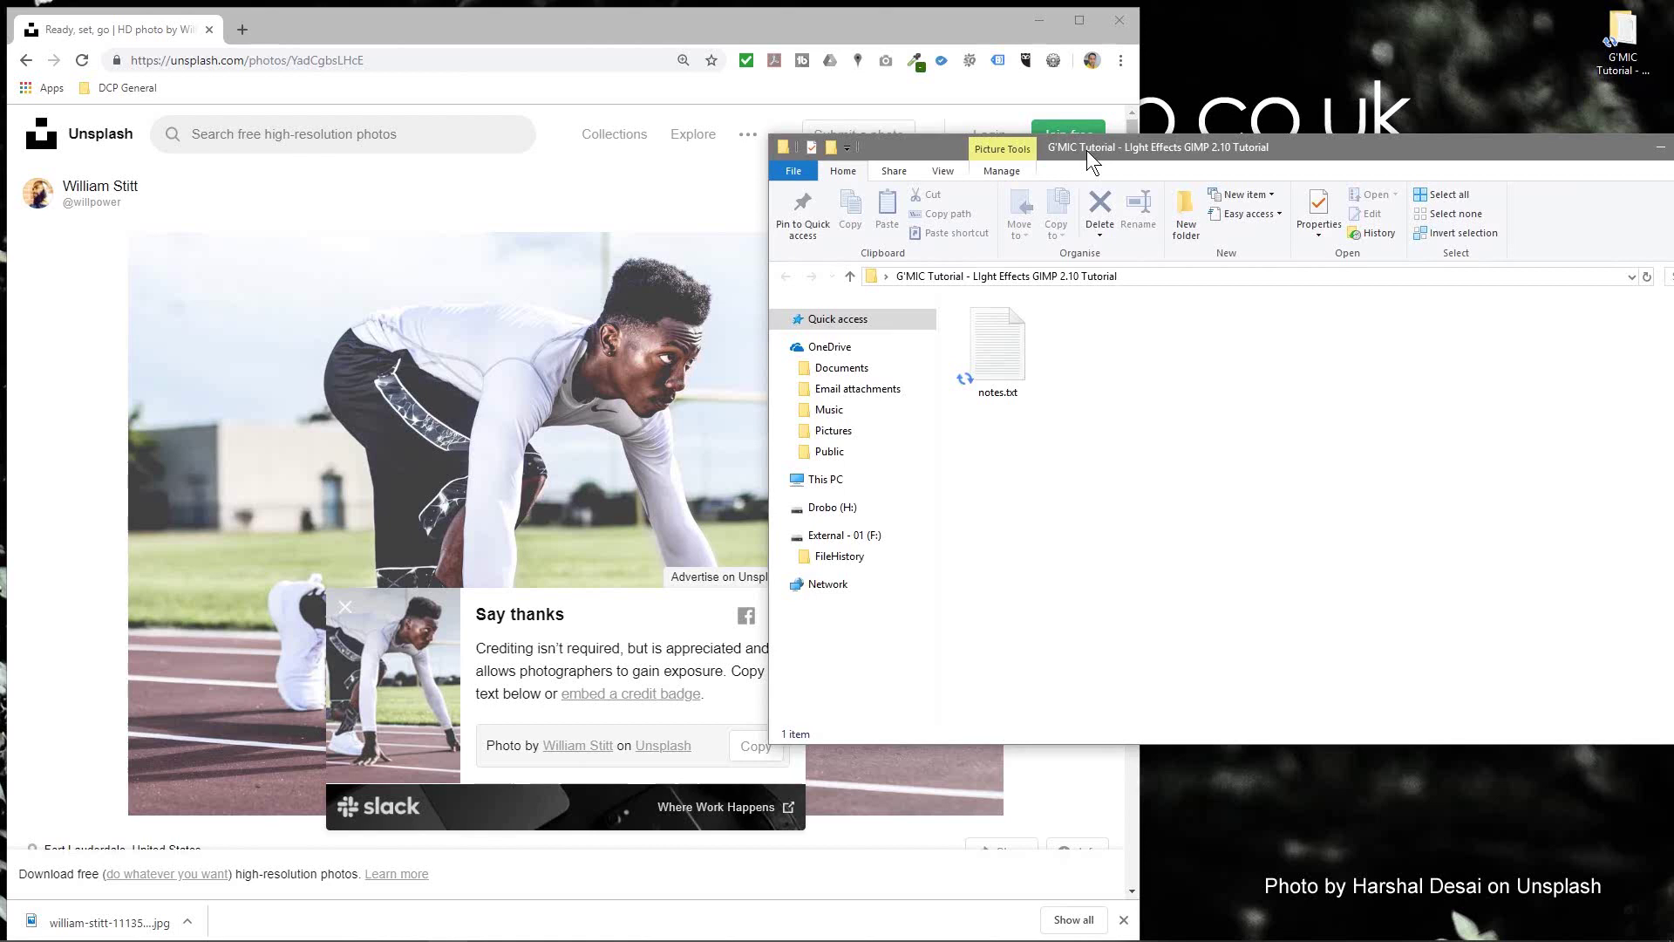
{"action": "key", "text": "ctrl+v"}
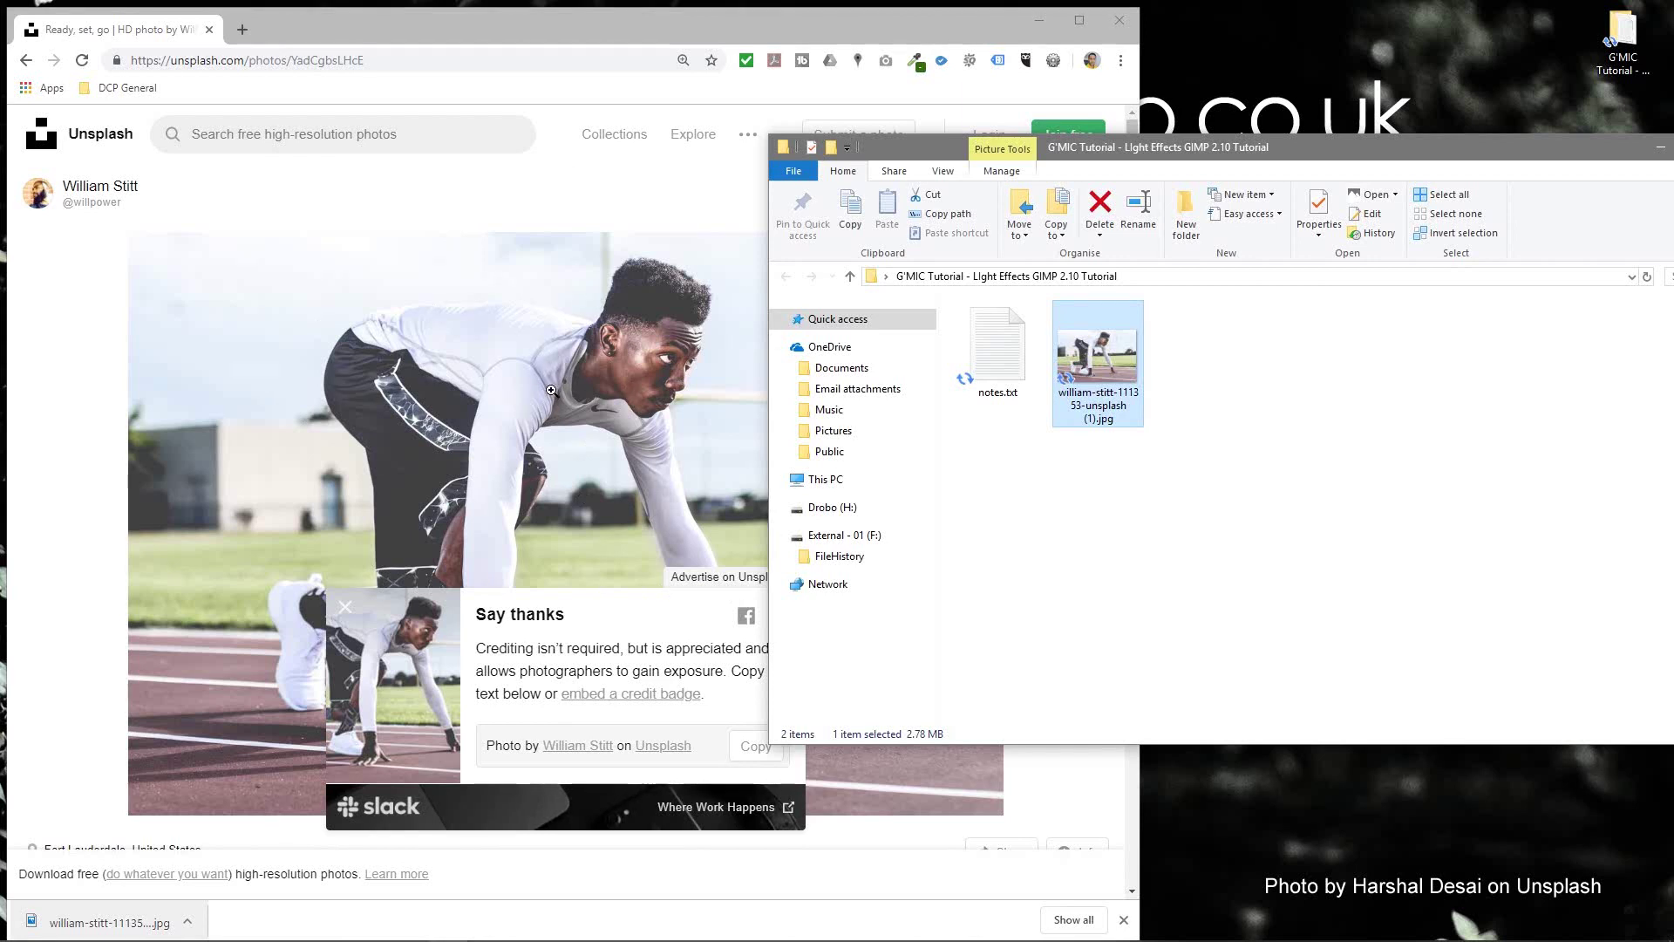
{"action": "left_click", "coordinate": [210, 31]}
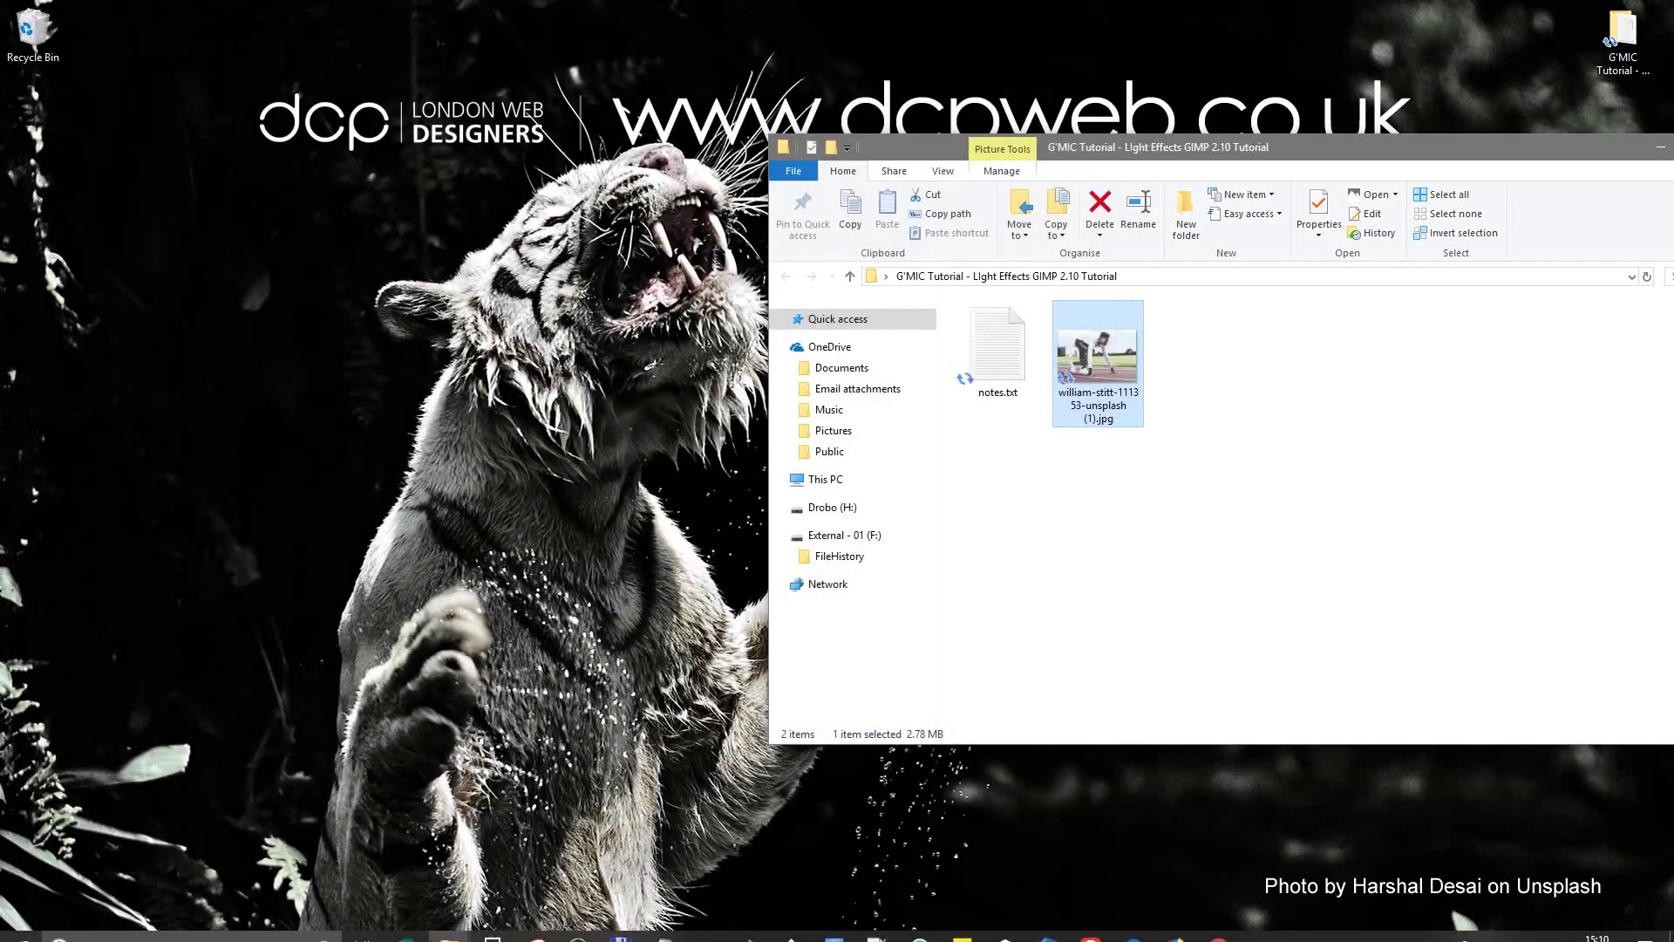
Step: Launch GIMP and open the sprinter JPEG, converting it to the built-in sRGB space
{"action": "mouse_move", "coordinate": [617, 929]}
{"action": "left_click", "coordinate": [706, 924]}
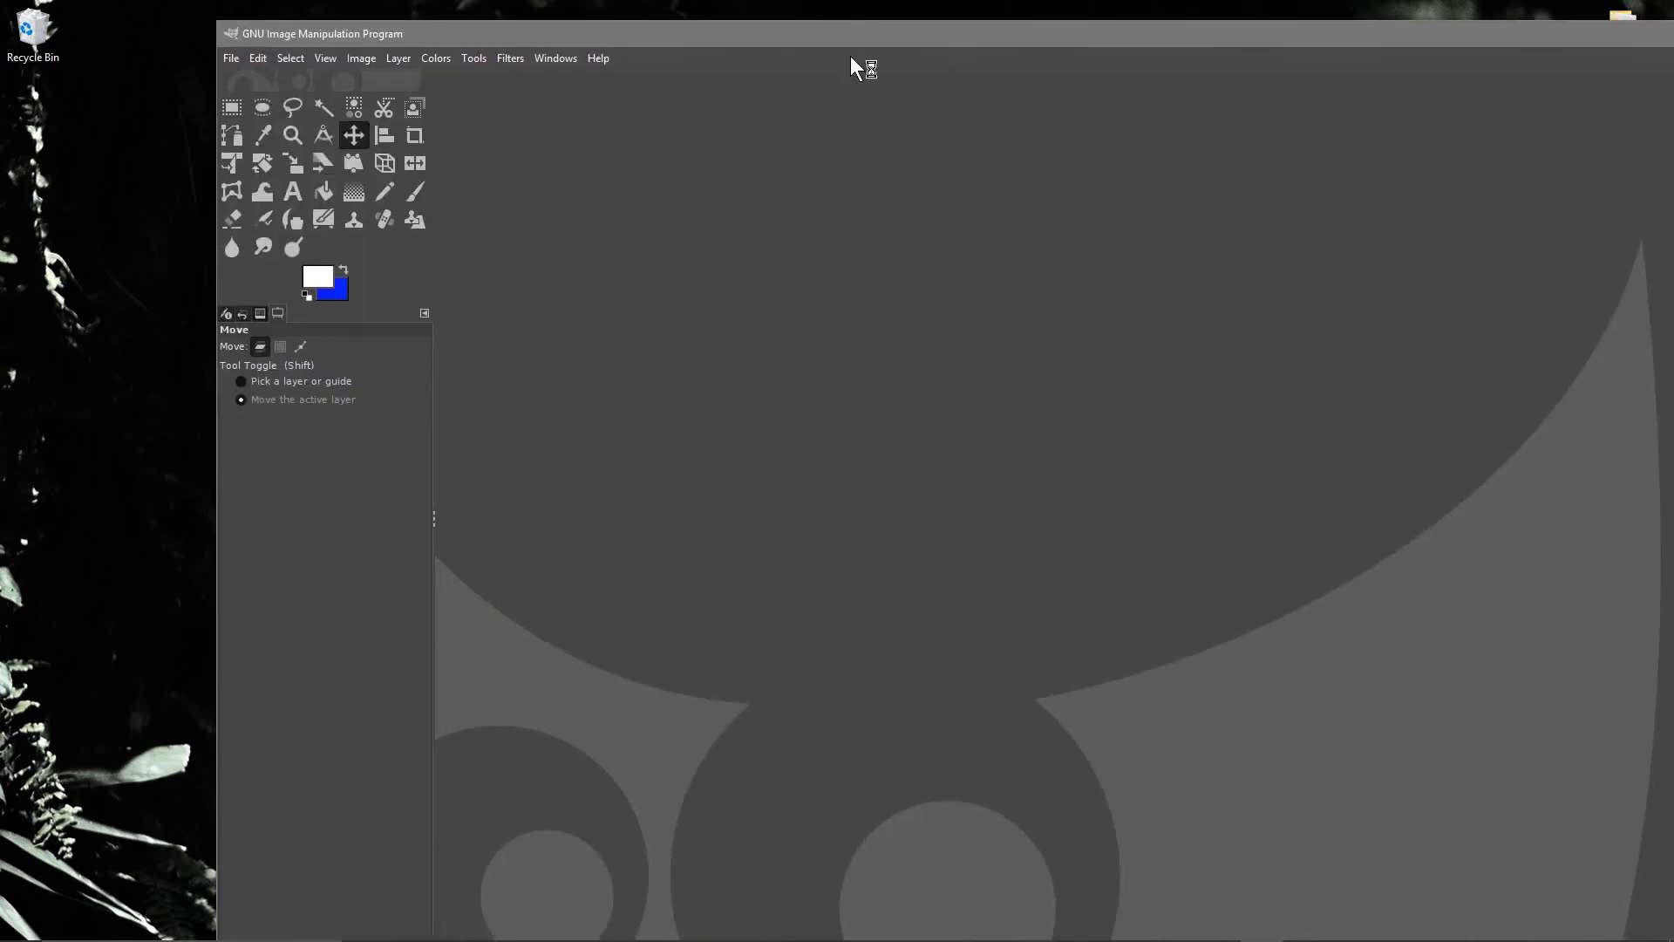
{"action": "double_click", "coordinate": [1147, 34]}
{"action": "key", "text": "alt+Tab"}
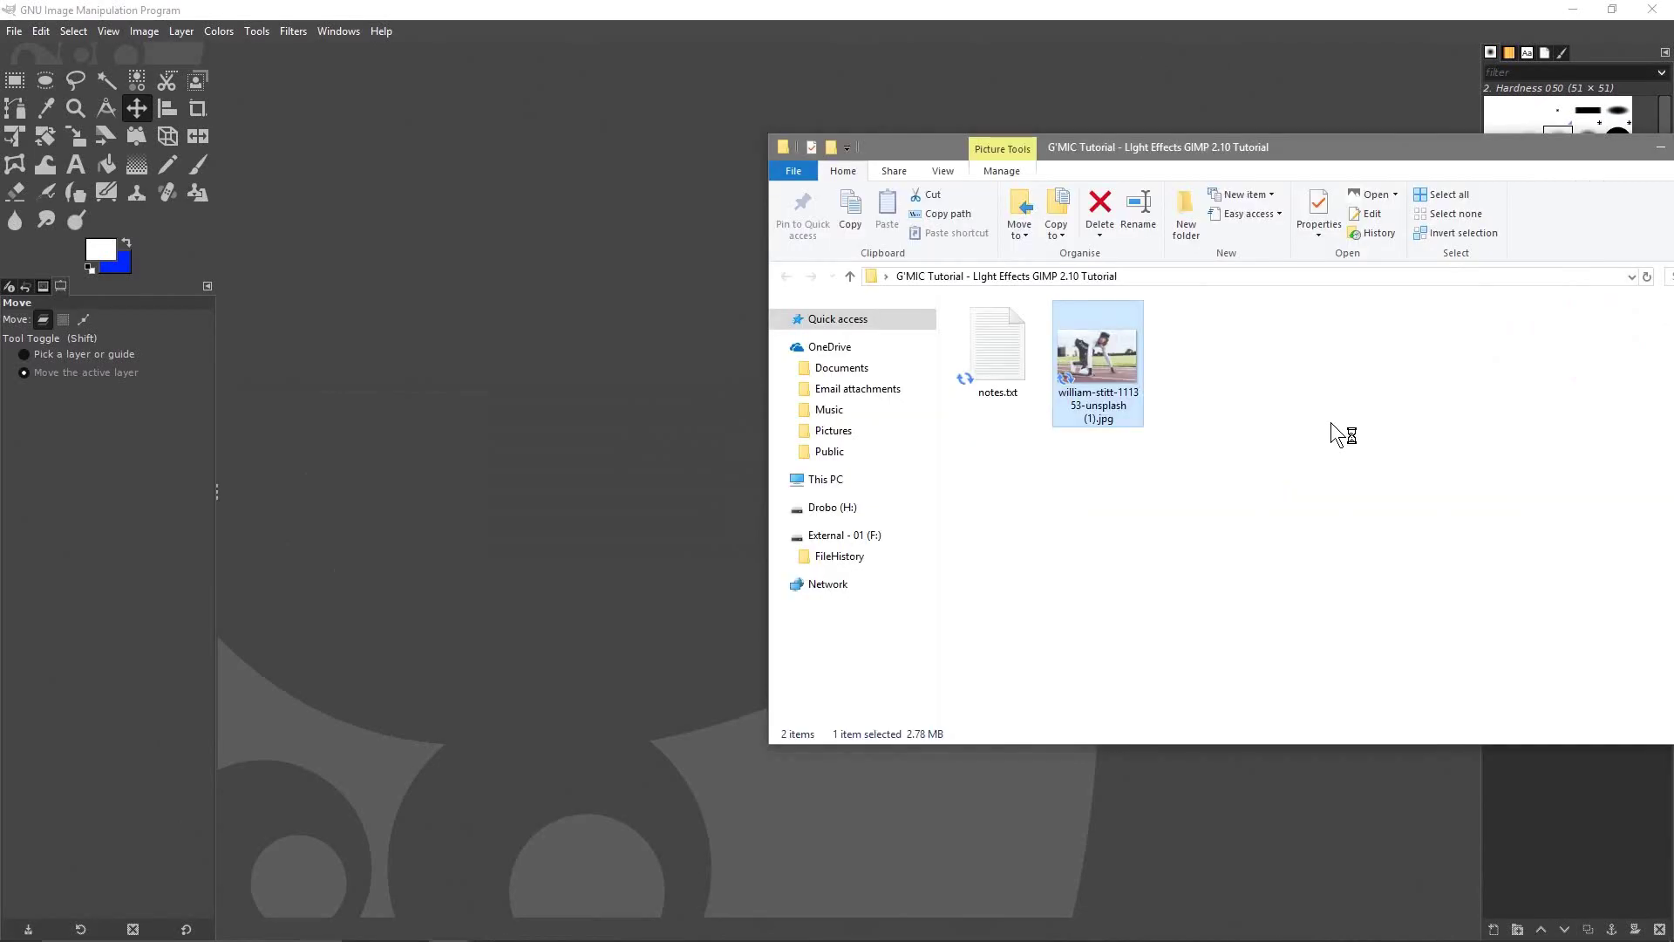
{"action": "left_click_drag", "start_coordinate": [1097, 366], "coordinate": [610, 471]}
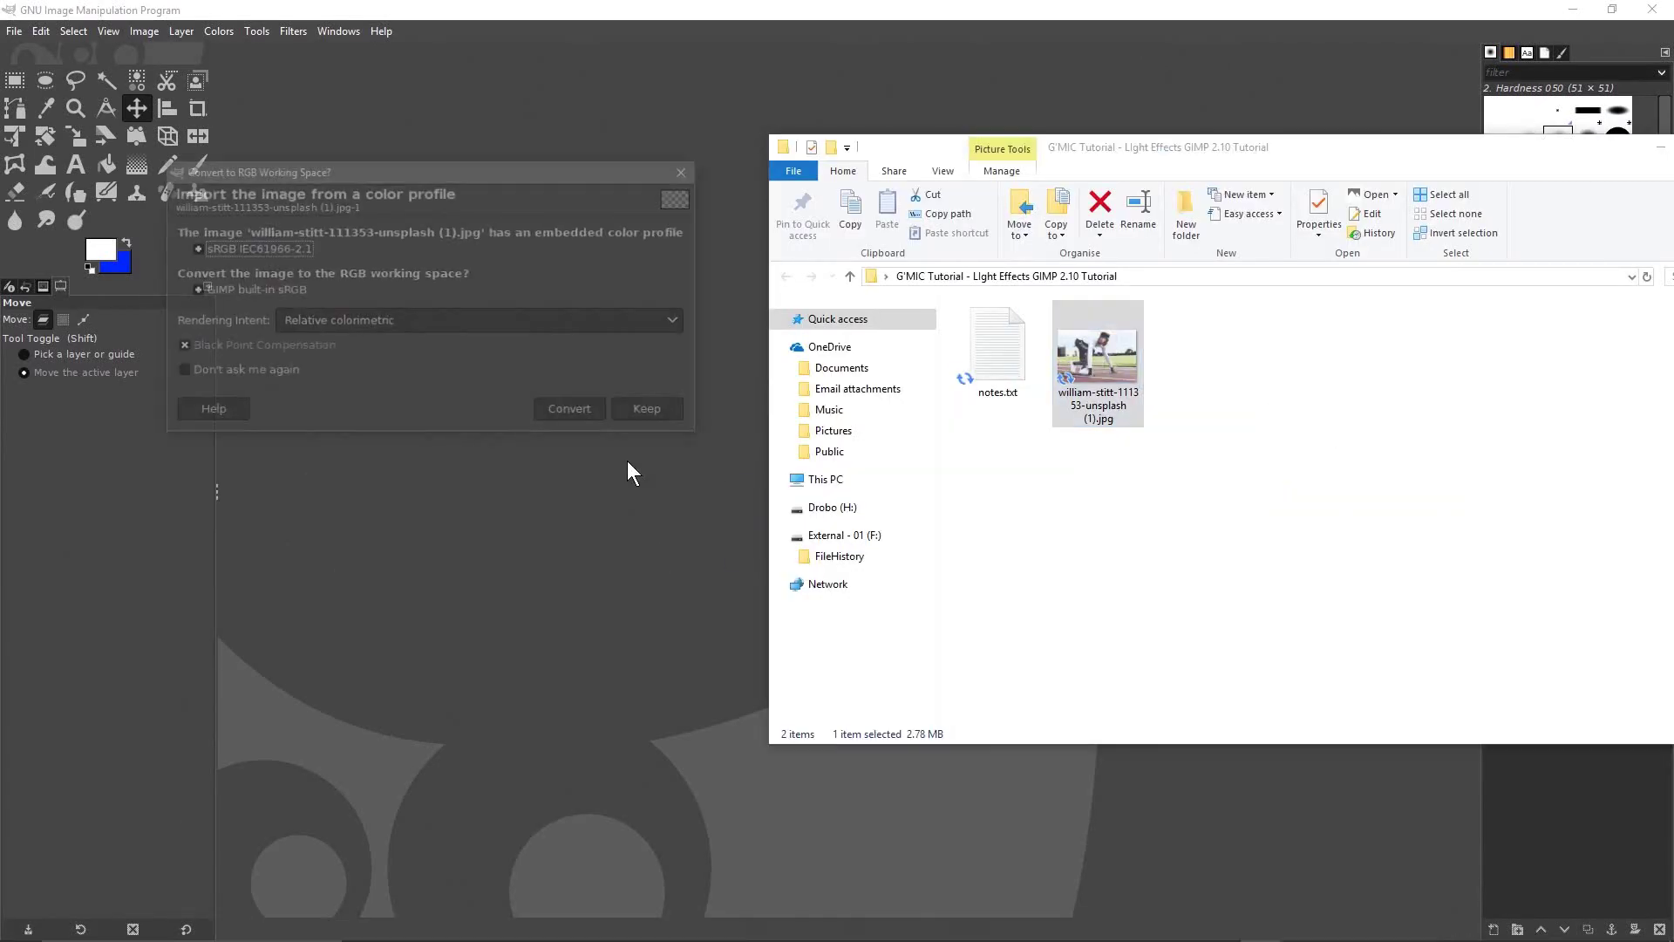
{"action": "left_click", "coordinate": [582, 414]}
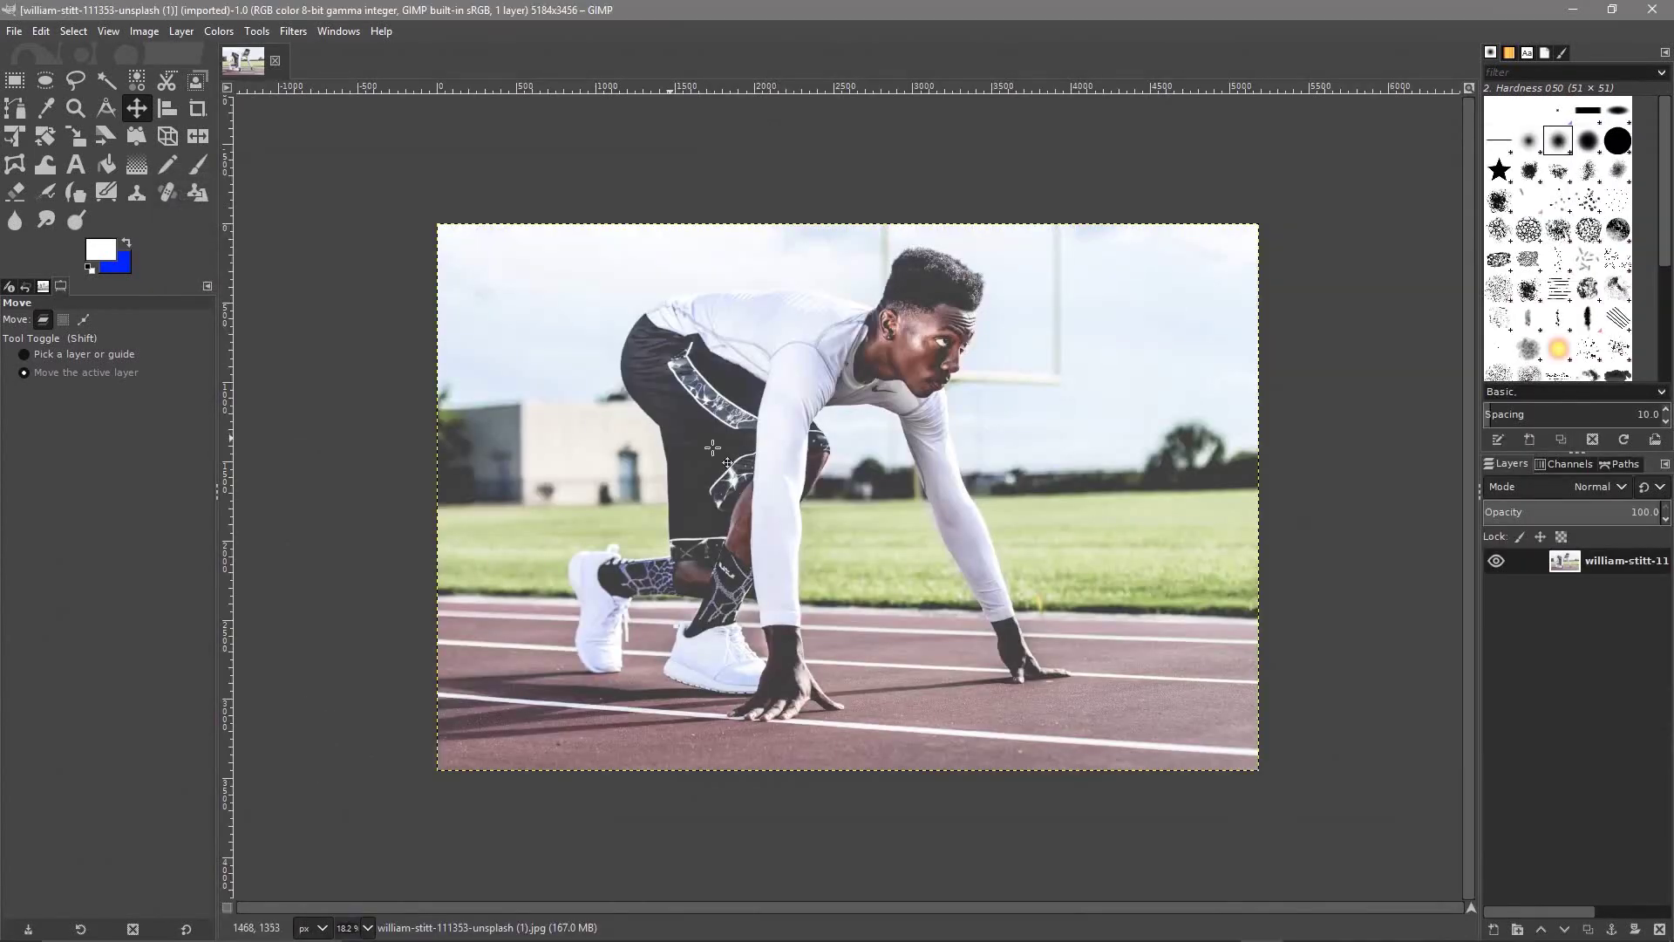
Step: Duplicate the photo layer so the image has two identical layers
{"action": "right_click", "coordinate": [1593, 561]}
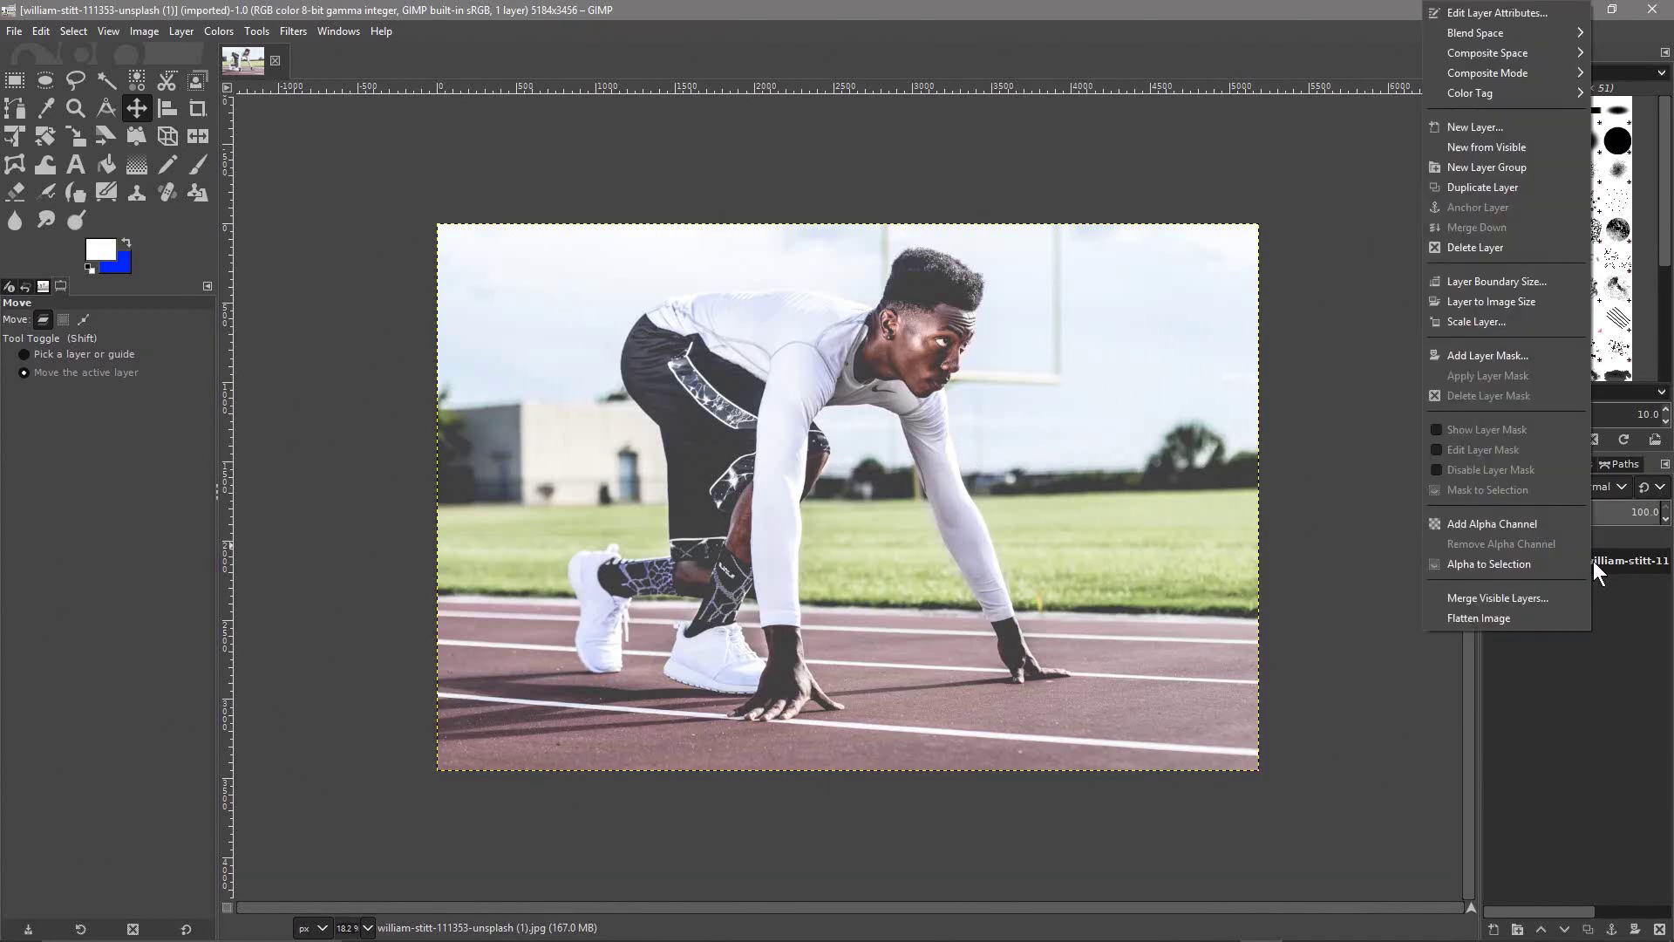
{"action": "left_click", "coordinate": [1596, 561]}
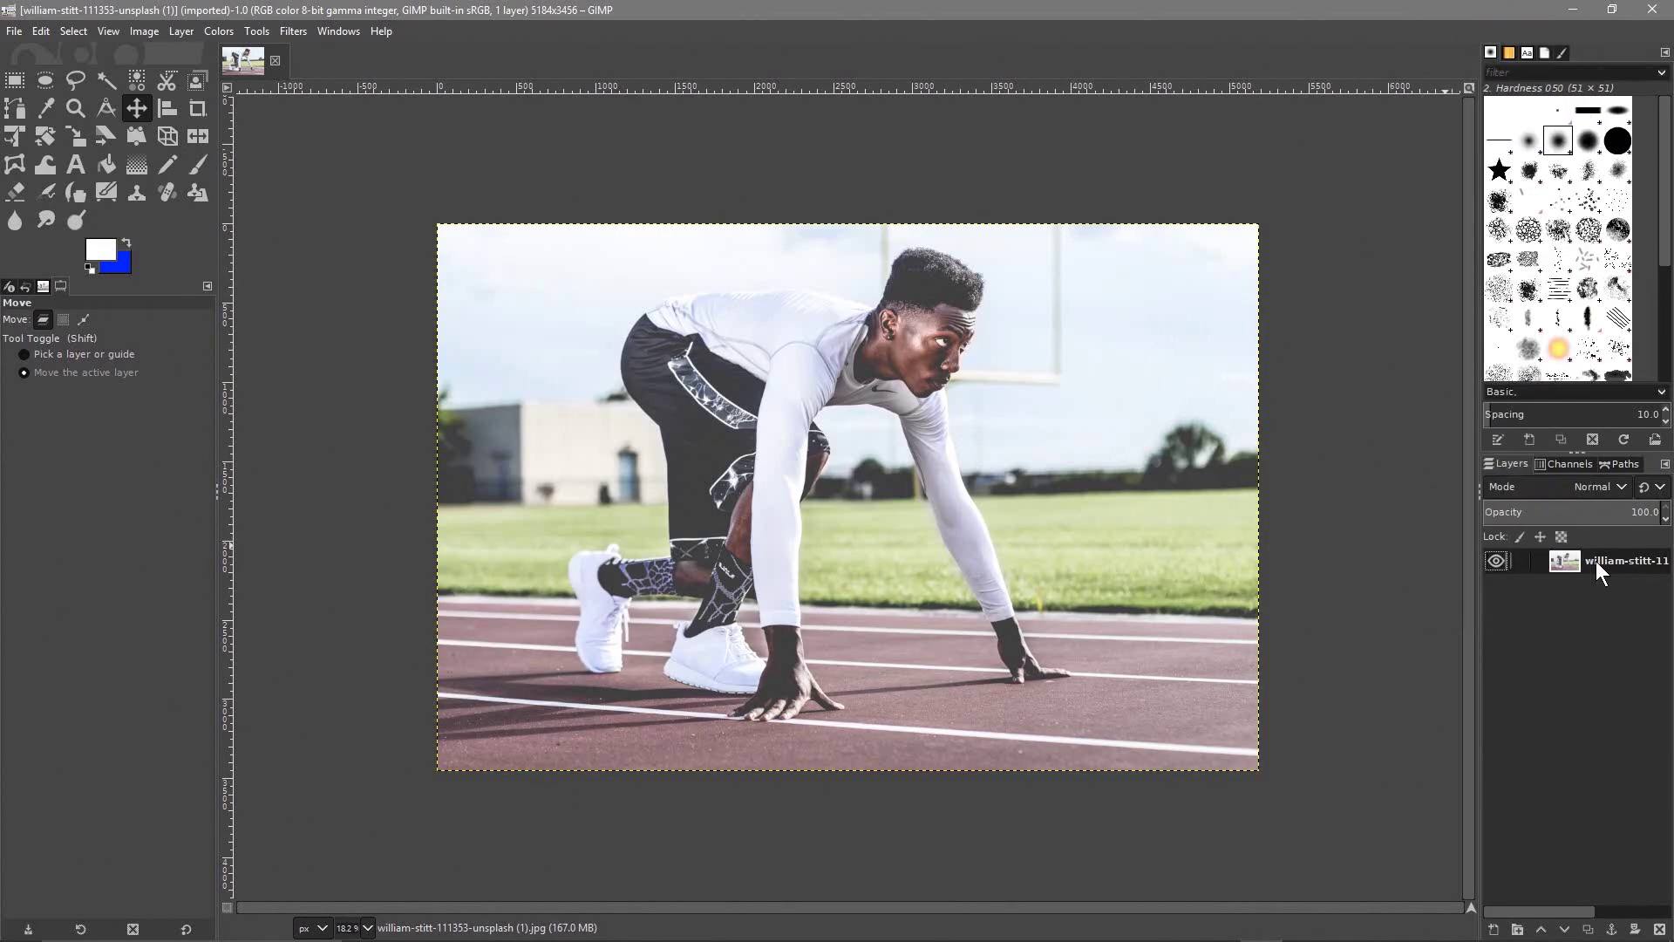
{"action": "right_click", "coordinate": [1595, 561]}
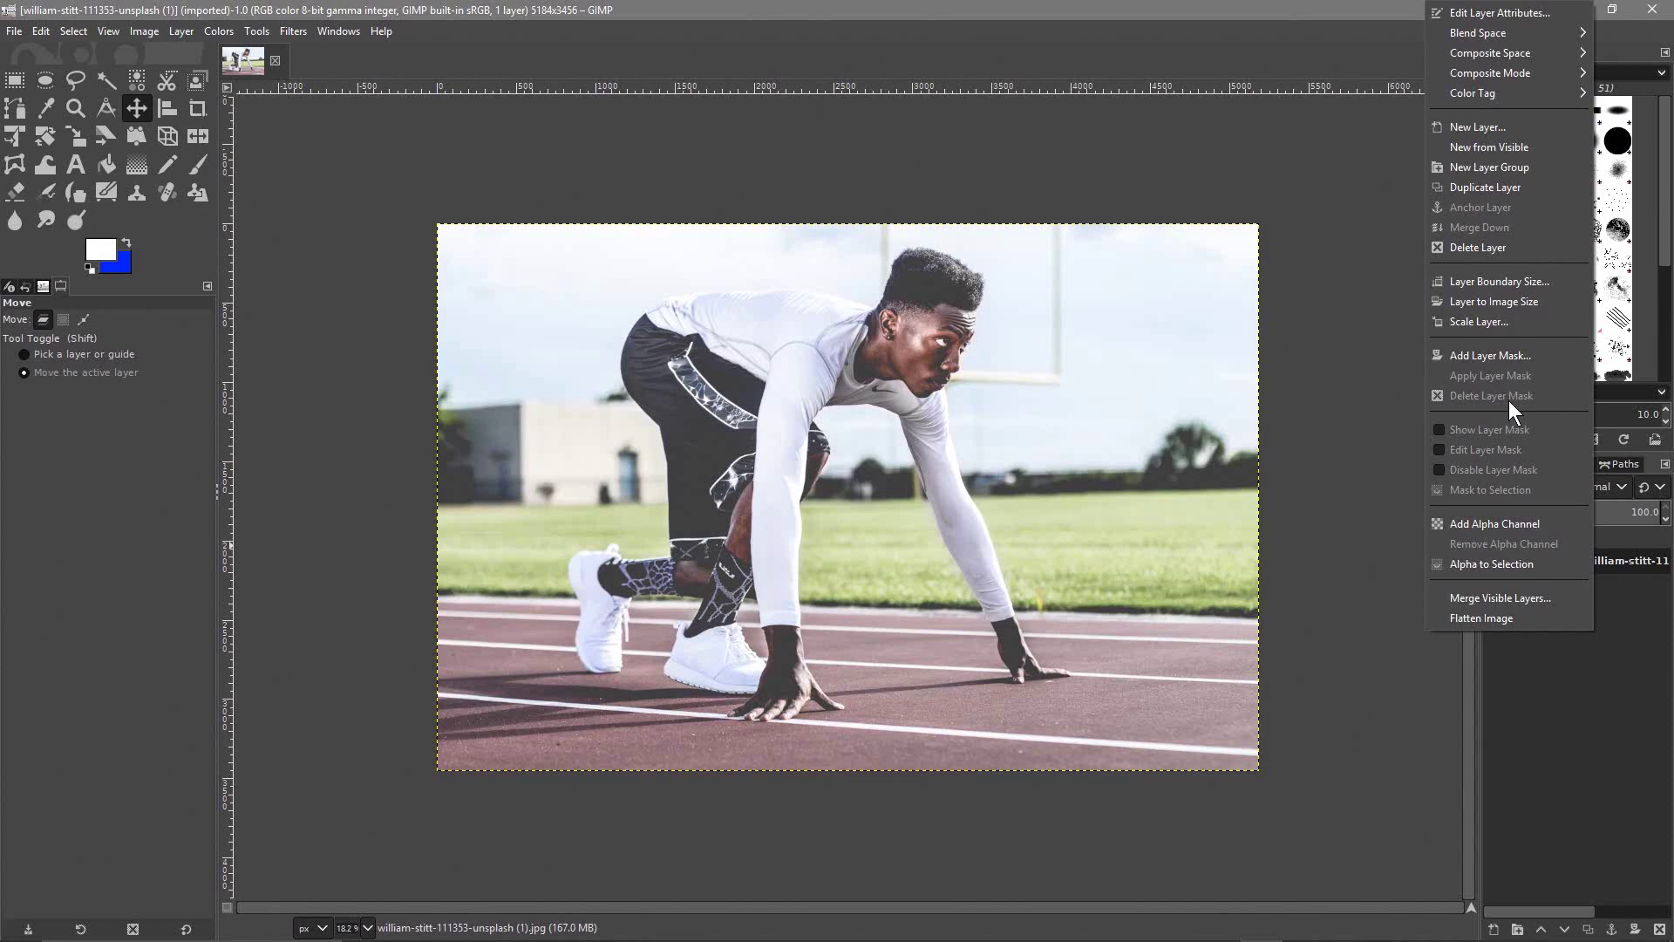
{"action": "left_click", "coordinate": [1473, 187]}
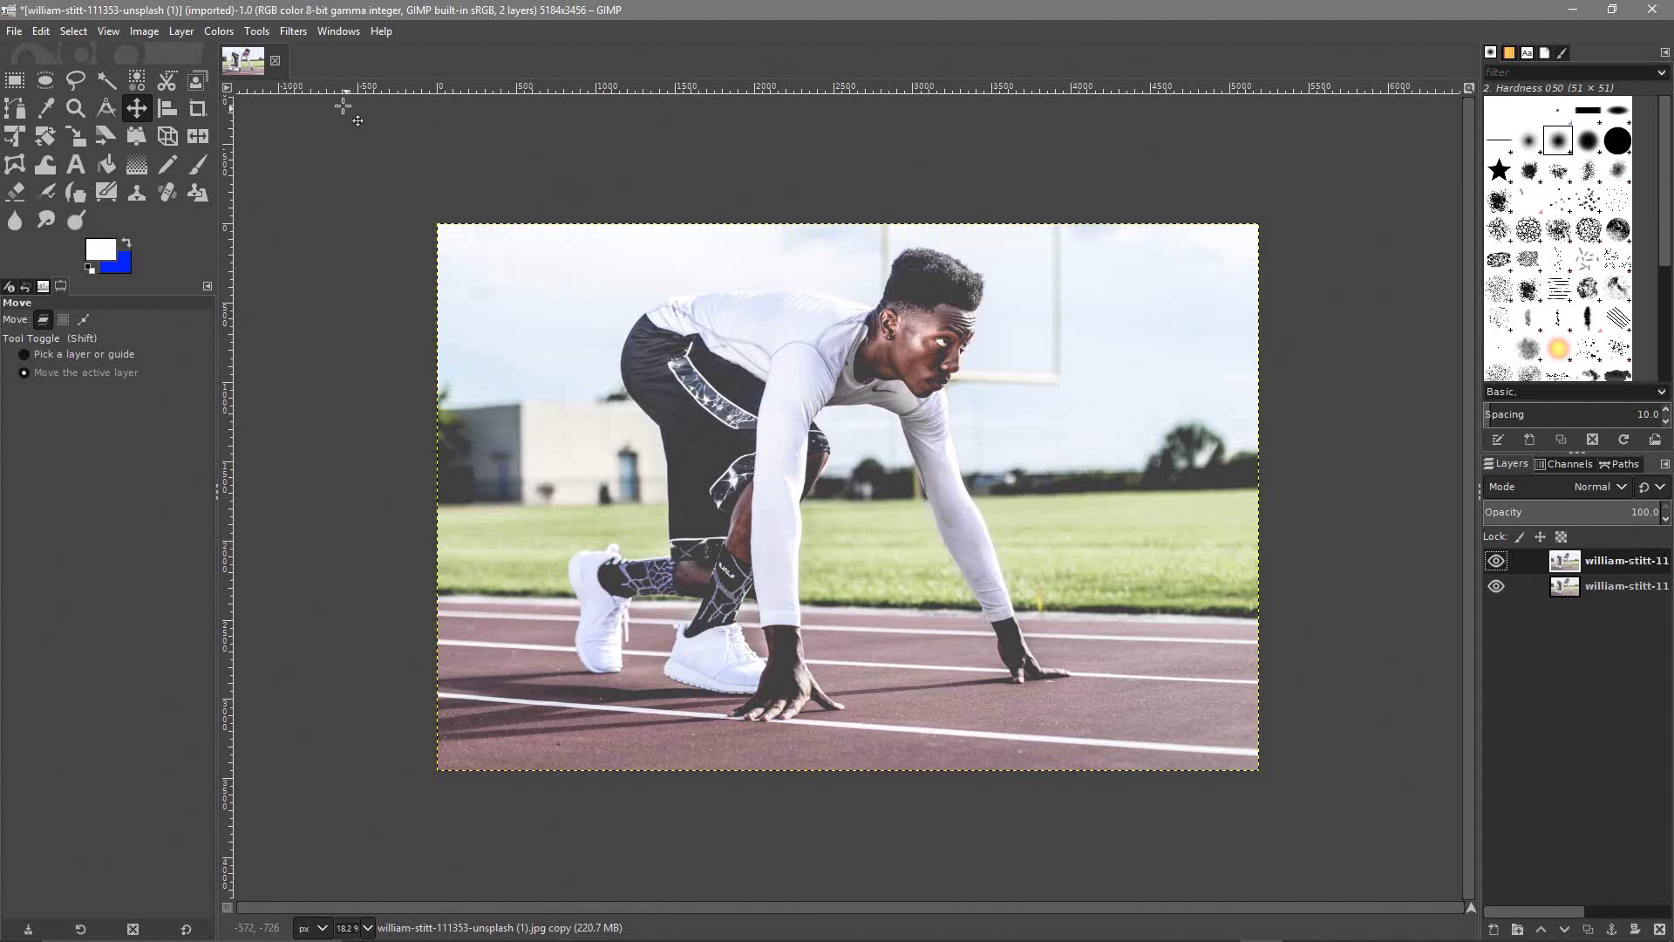
Step: Apply G'MIC-Qt Freaky Details with iterations 2, amplitude 3 and scale 10.00 to the top layer
{"action": "left_click", "coordinate": [288, 31]}
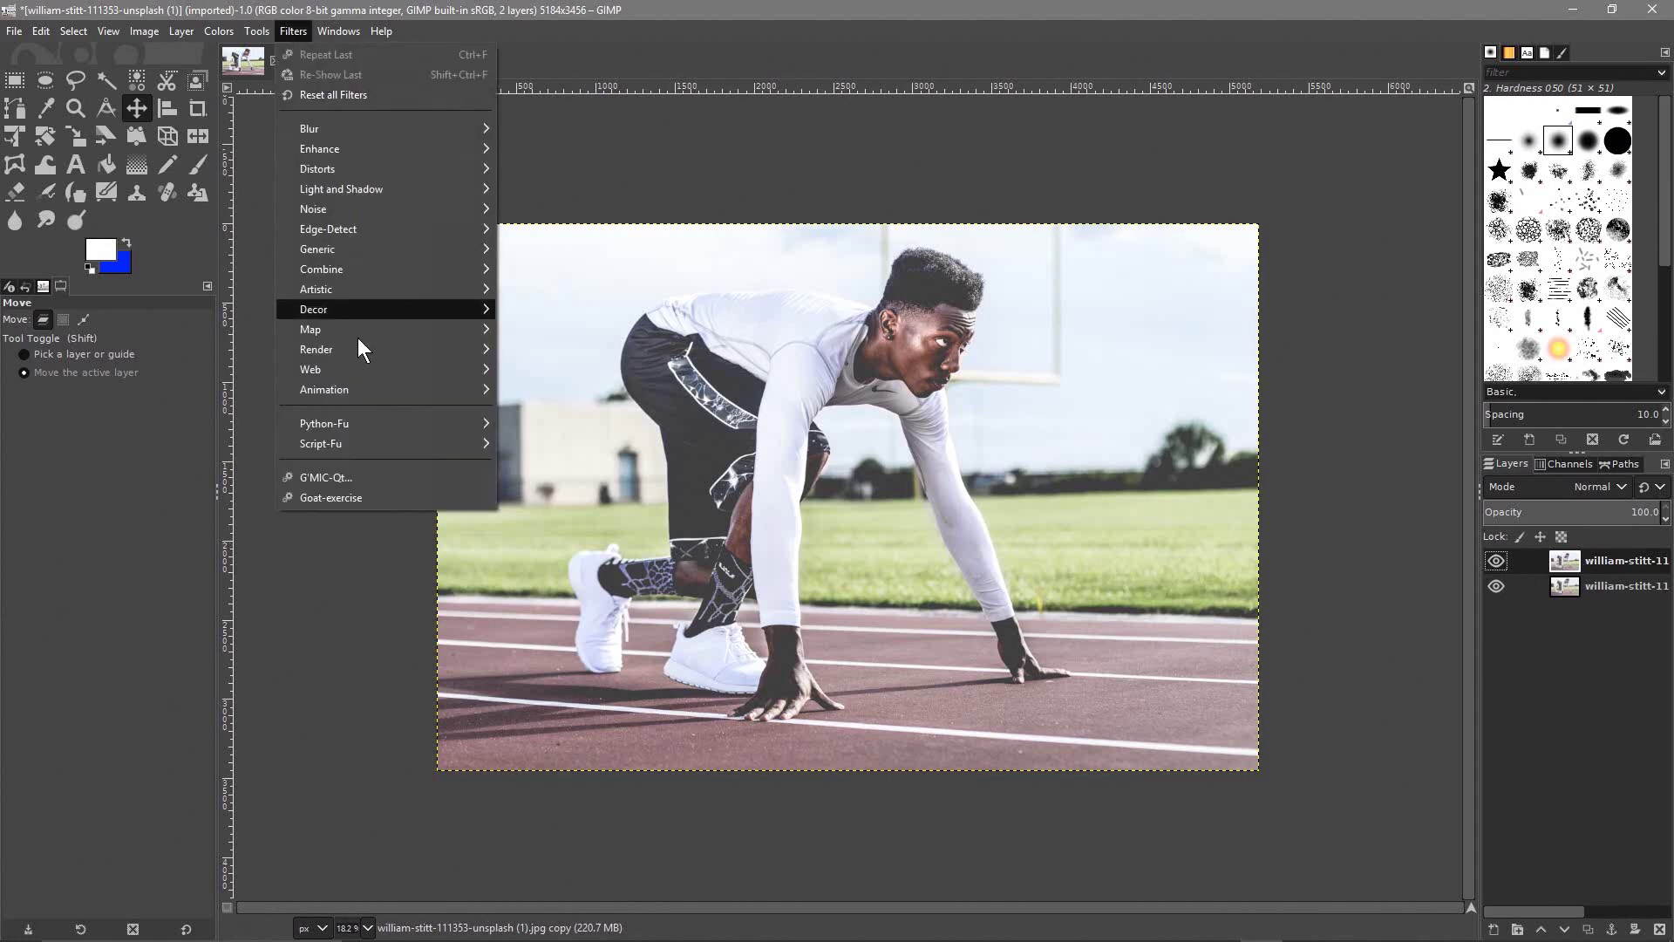
{"action": "left_click", "coordinate": [366, 481]}
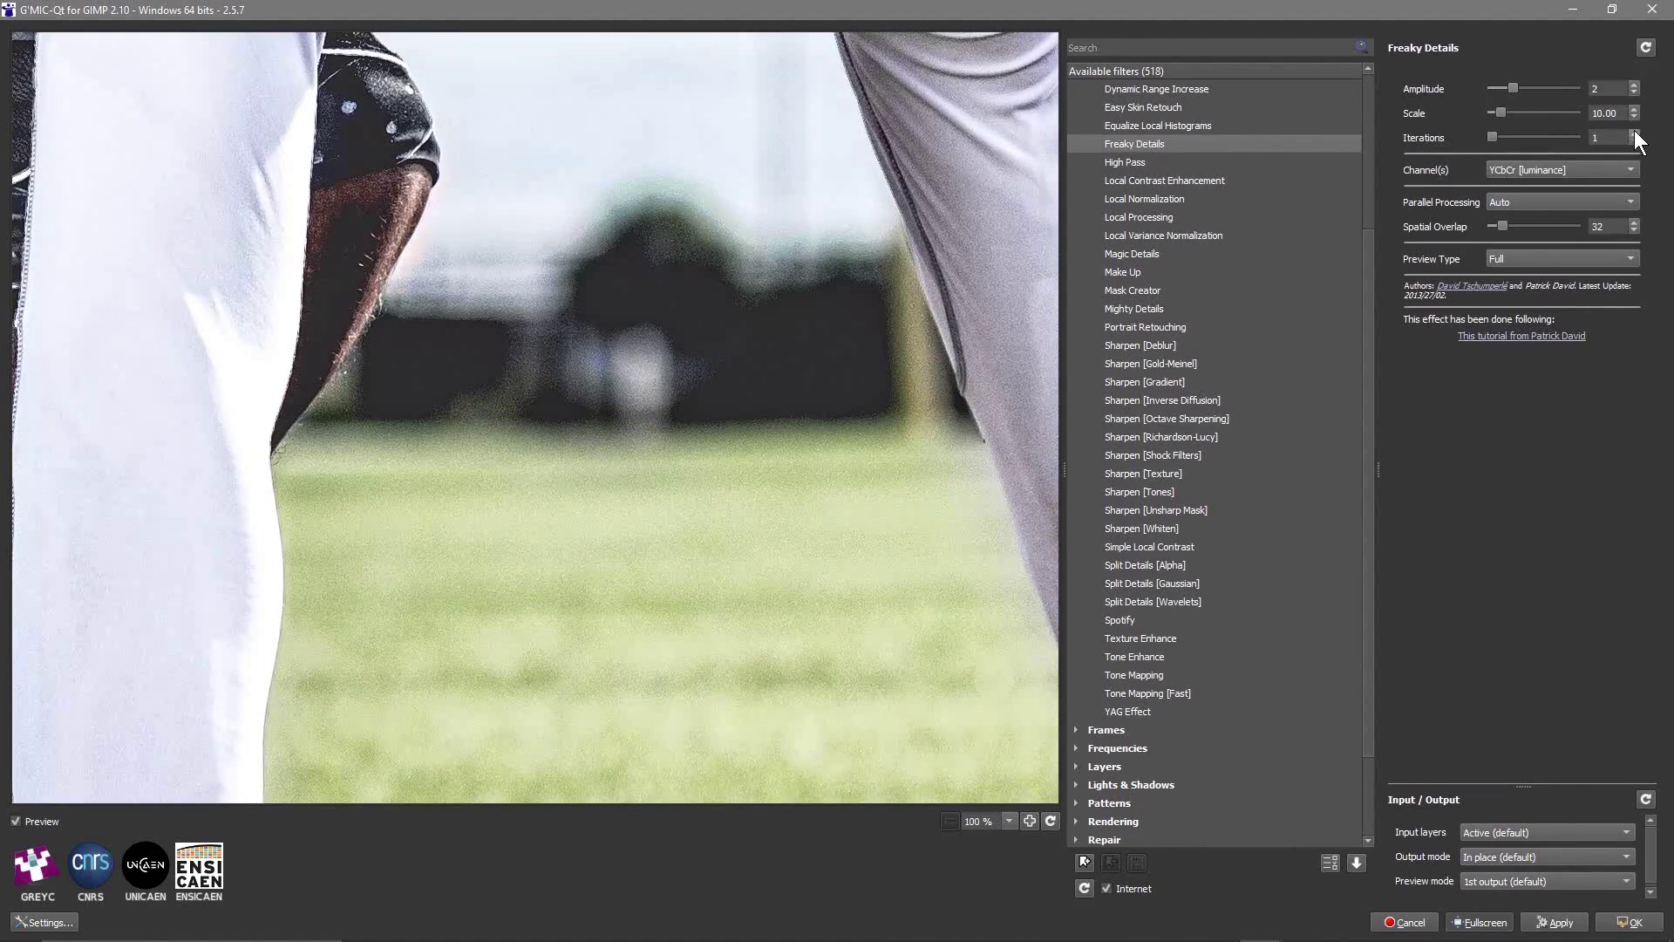
{"action": "left_click", "coordinate": [1519, 137]}
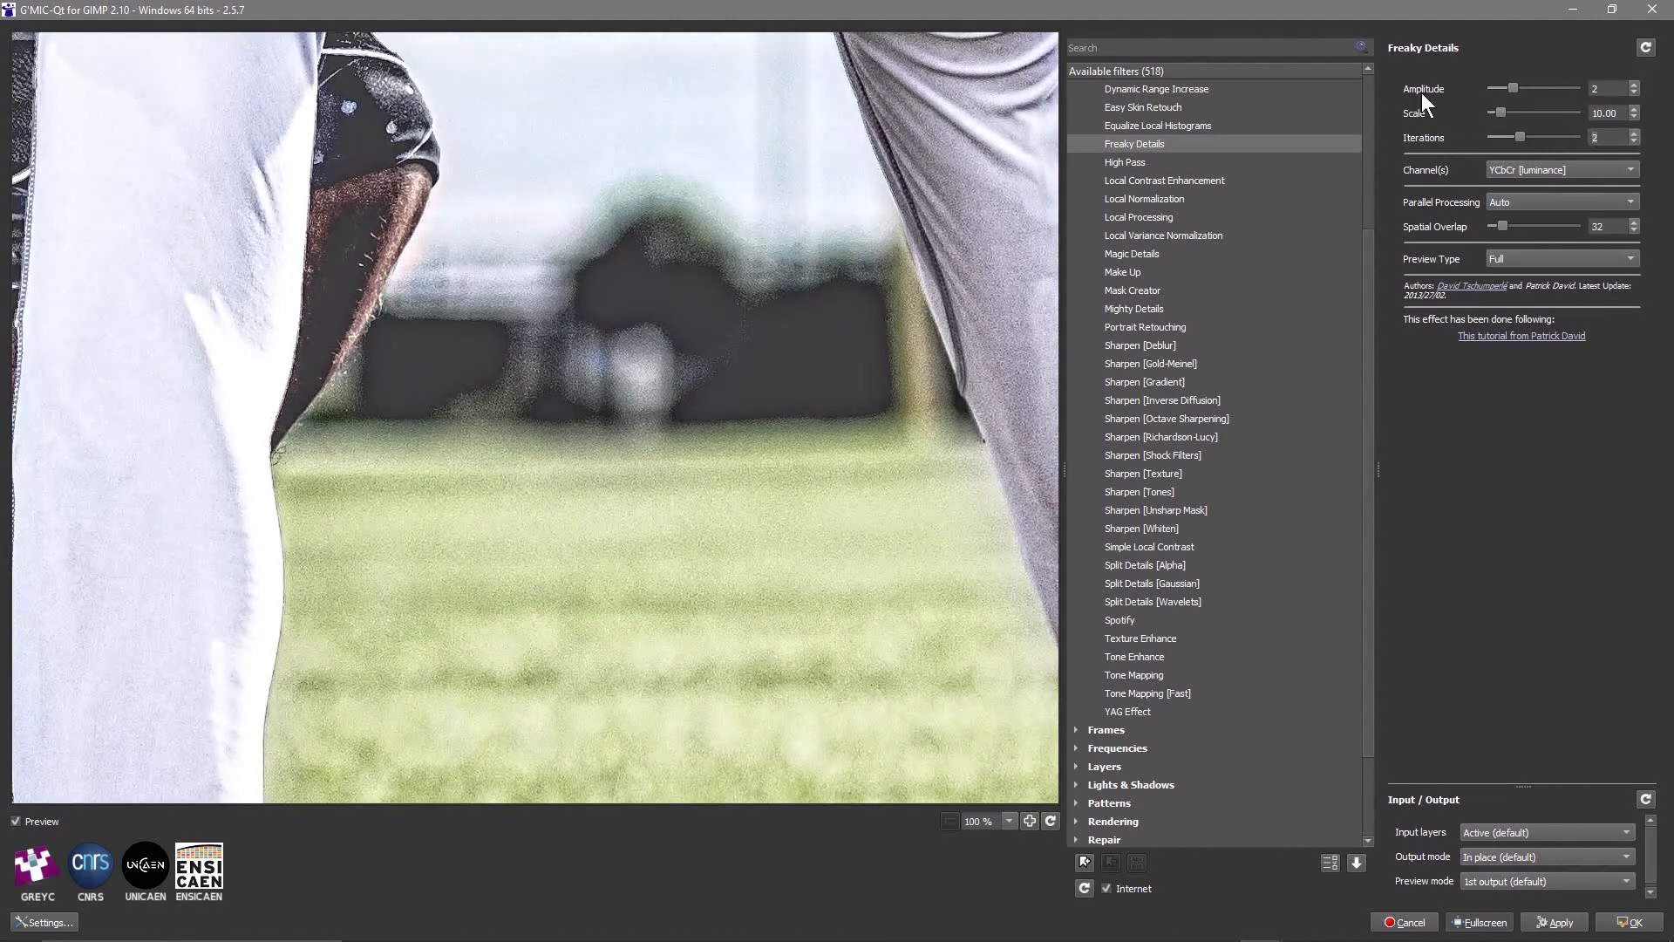
{"action": "left_click", "coordinate": [1631, 85]}
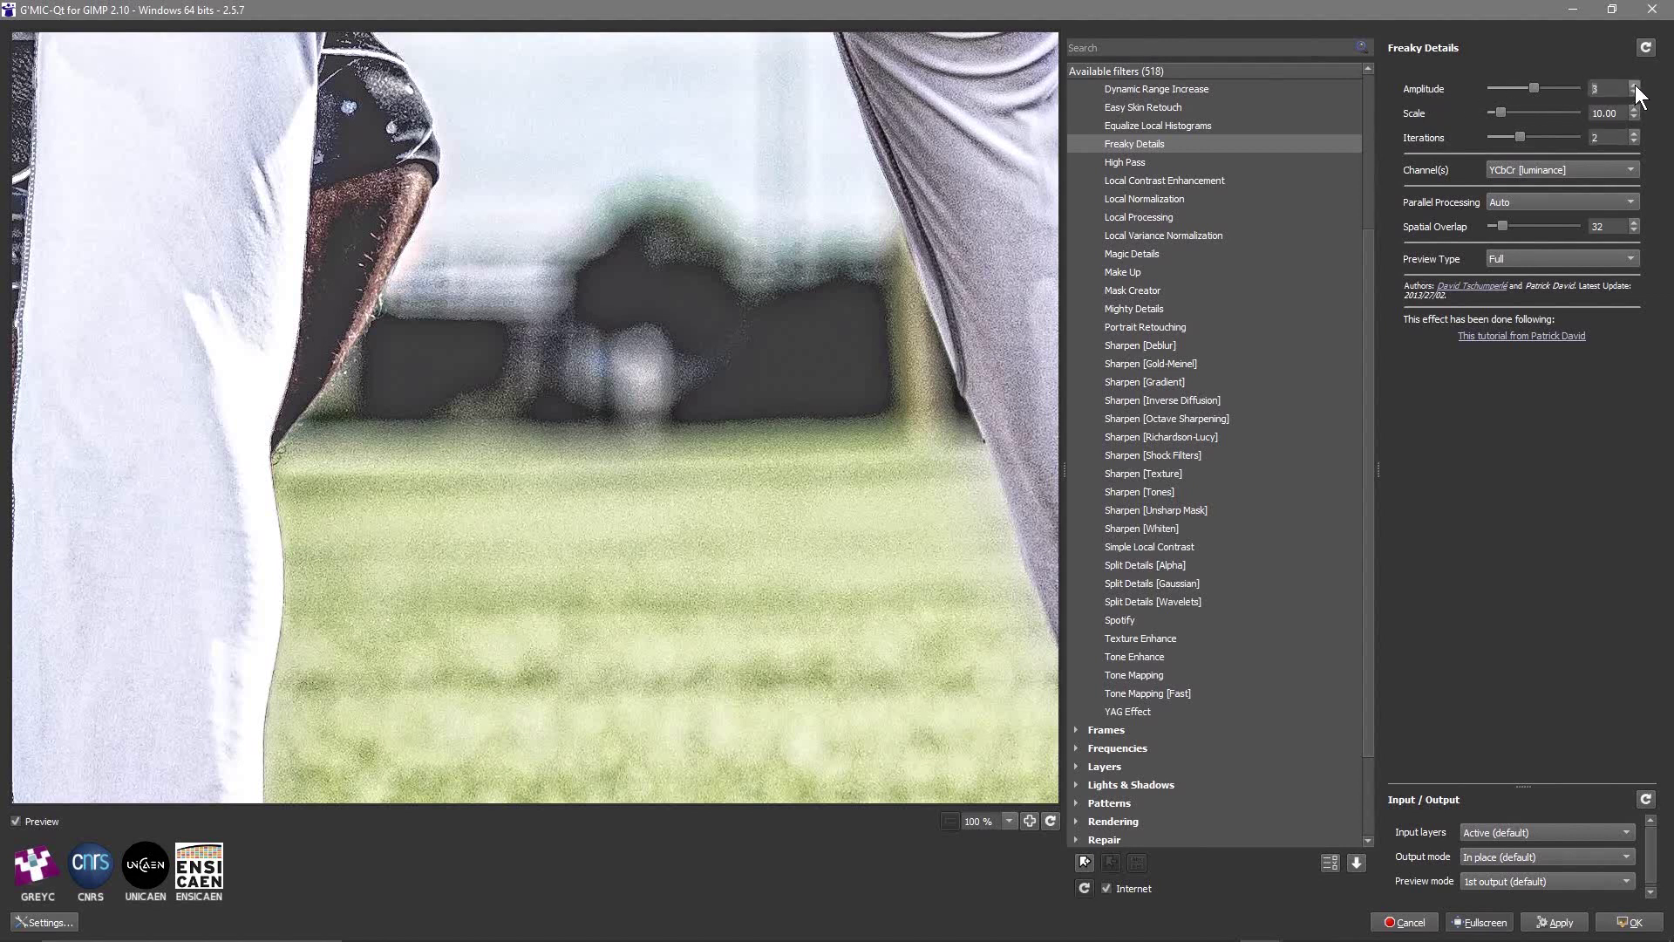
{"action": "left_click", "coordinate": [1555, 922]}
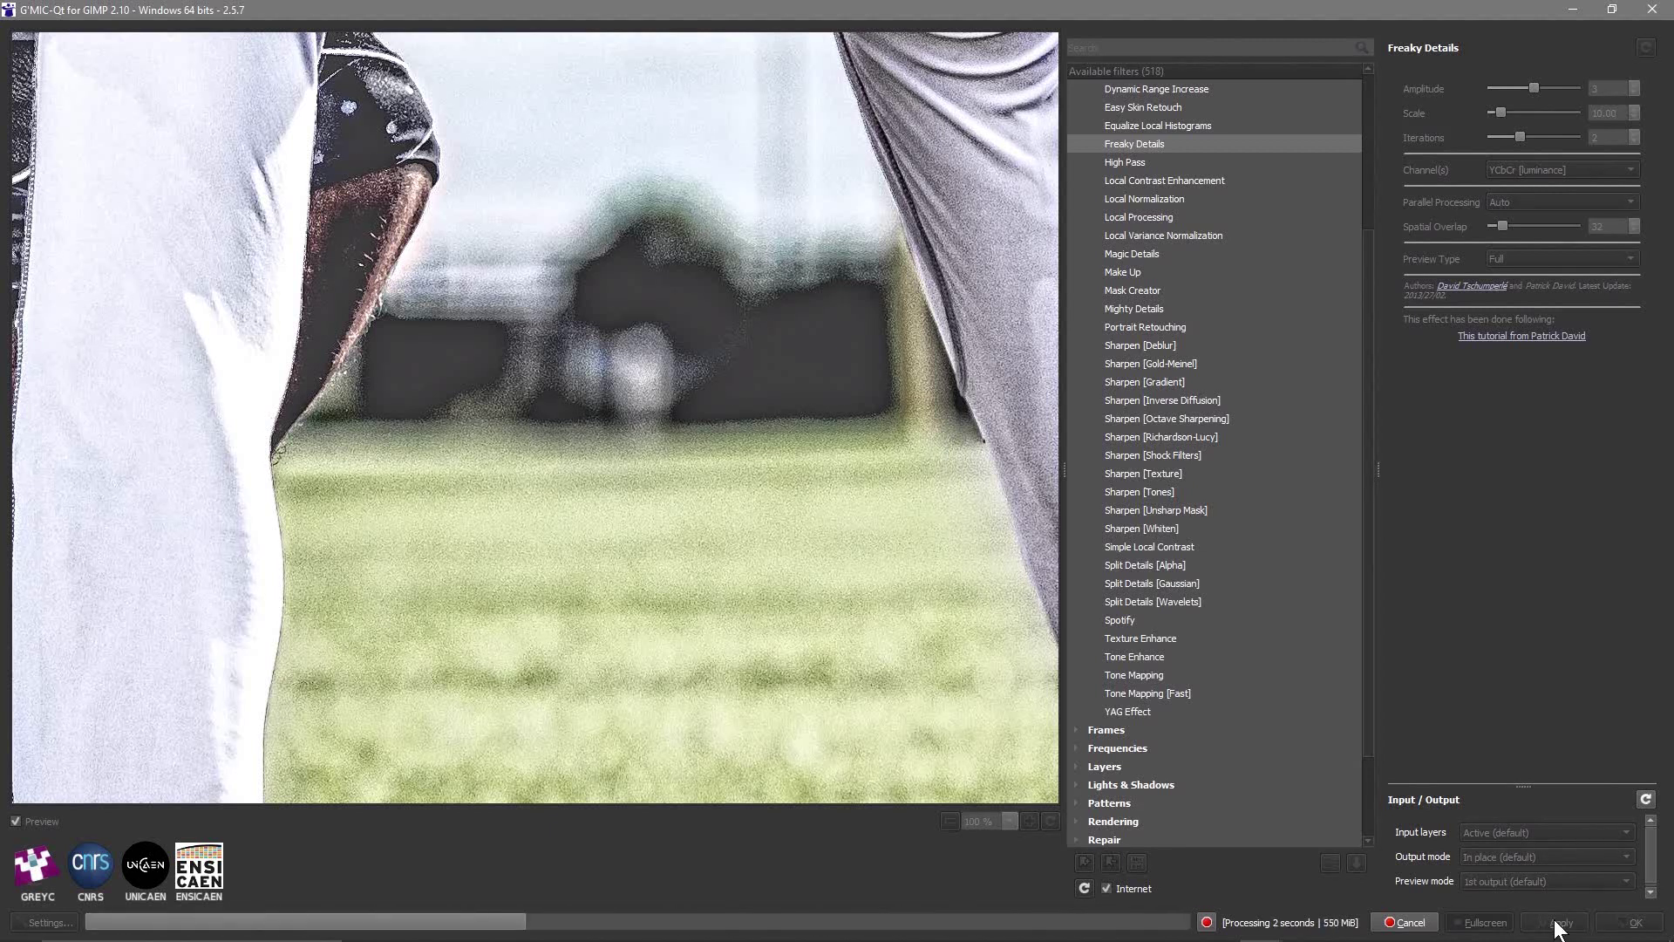
{"action": "left_click", "coordinate": [1627, 926]}
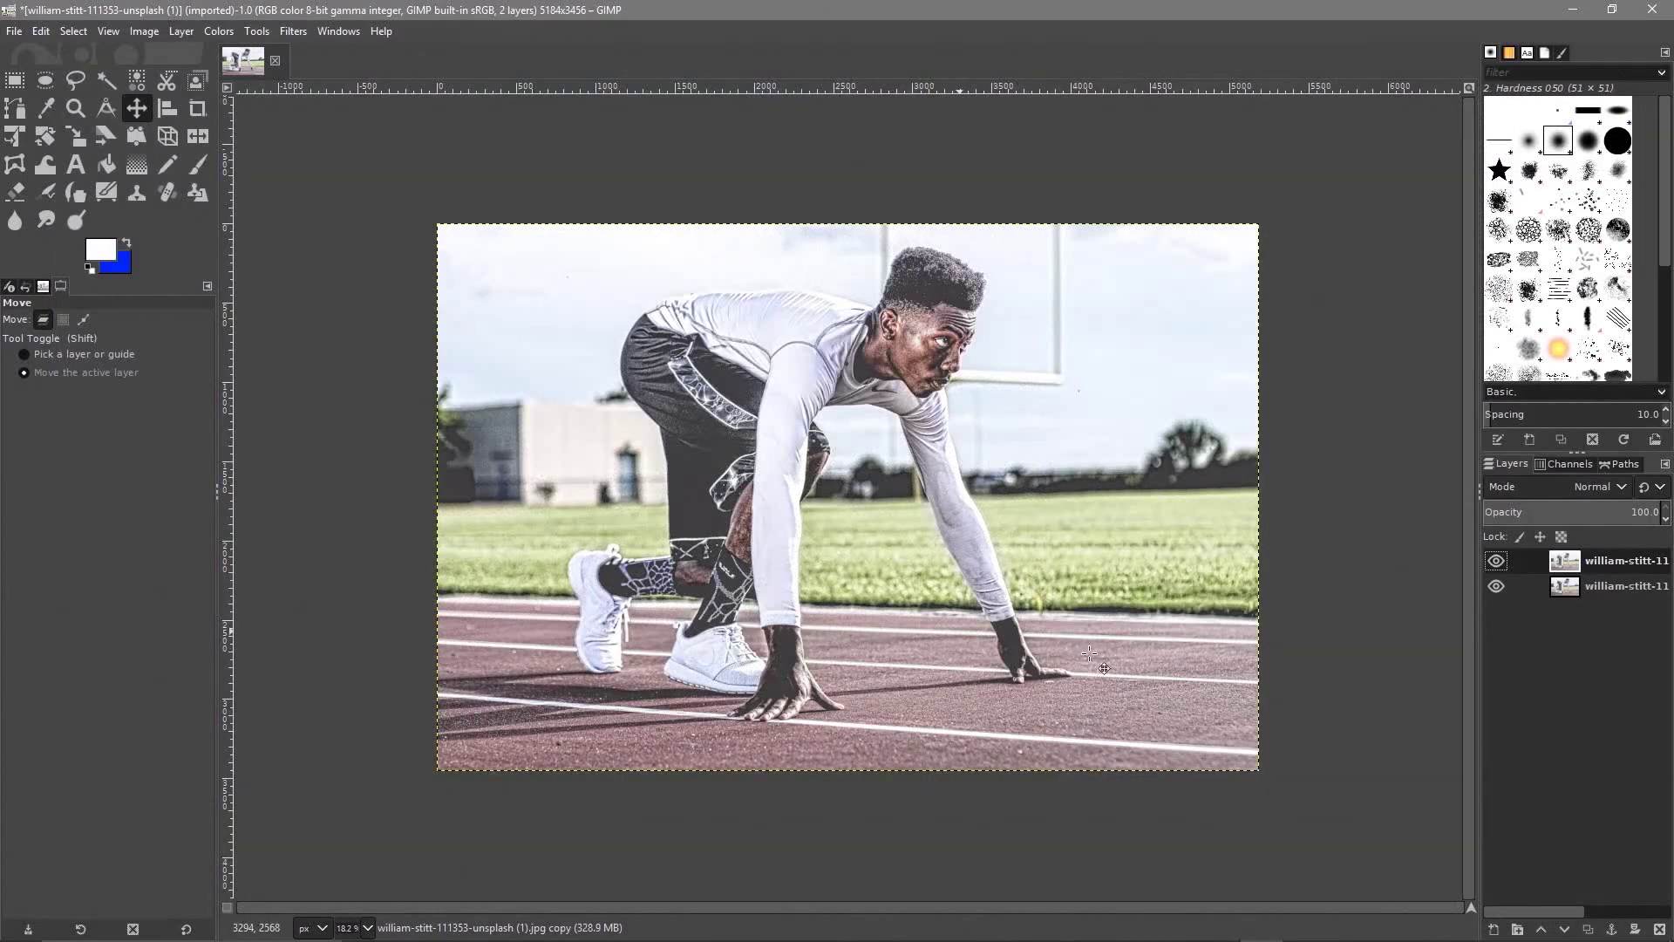
Step: Toggle the top layer's visibility off and on to compare it with the original photo
{"action": "left_click", "coordinate": [1498, 559]}
{"action": "left_click", "coordinate": [1497, 559]}
{"action": "left_click", "coordinate": [1498, 559]}
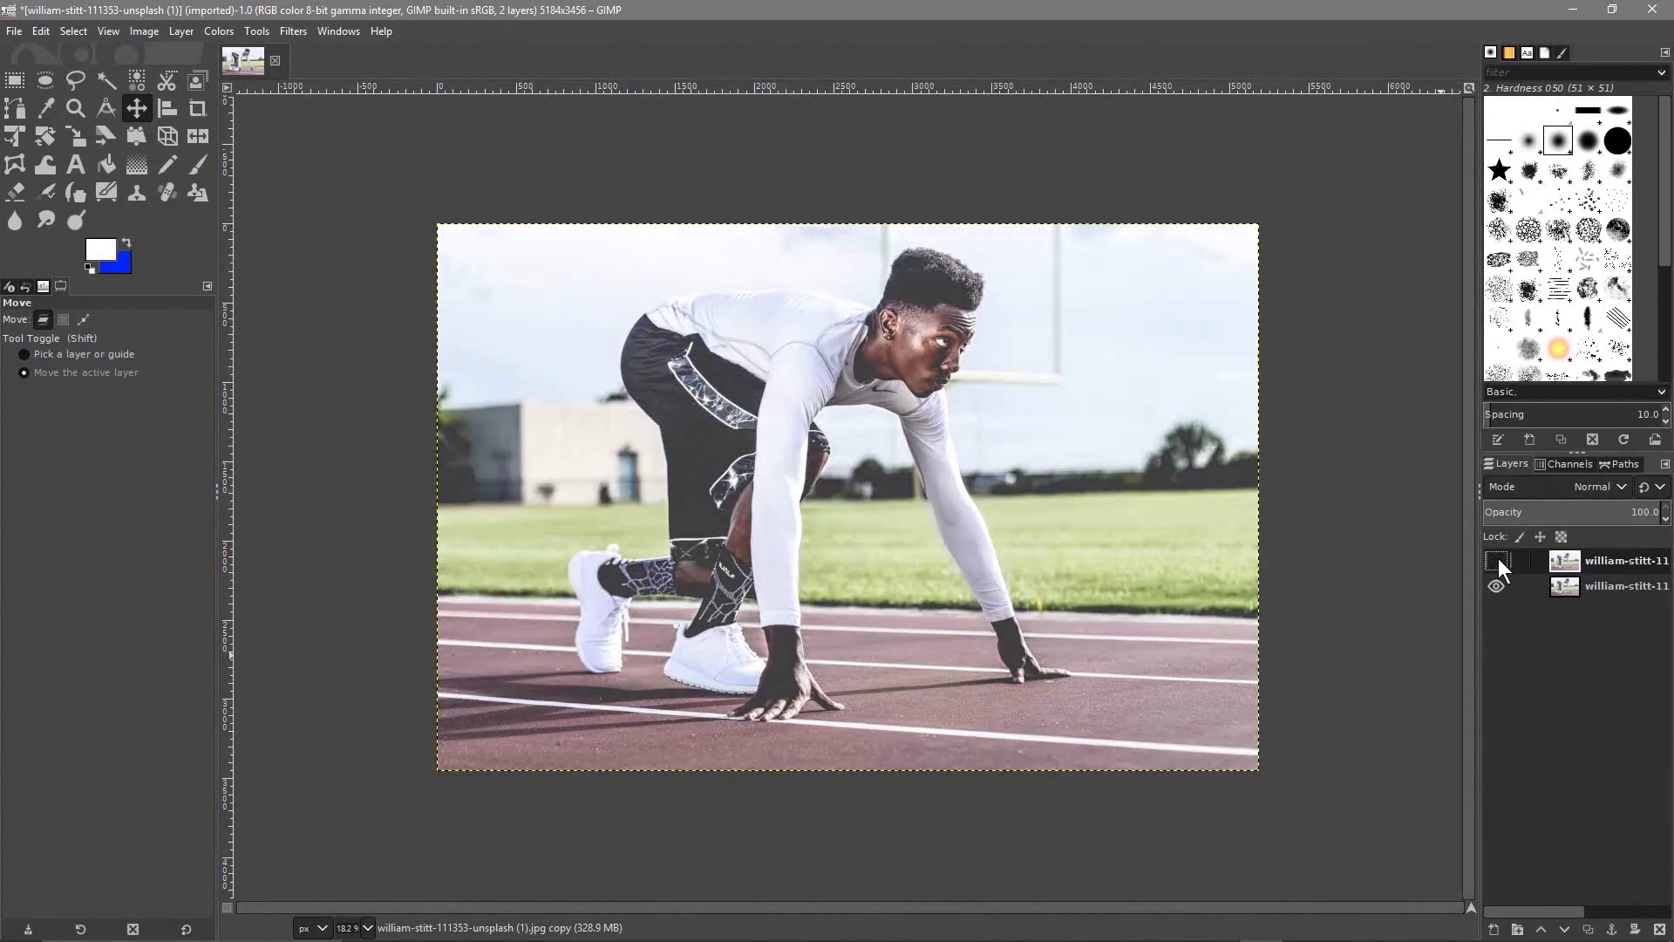
{"action": "left_click", "coordinate": [1498, 559]}
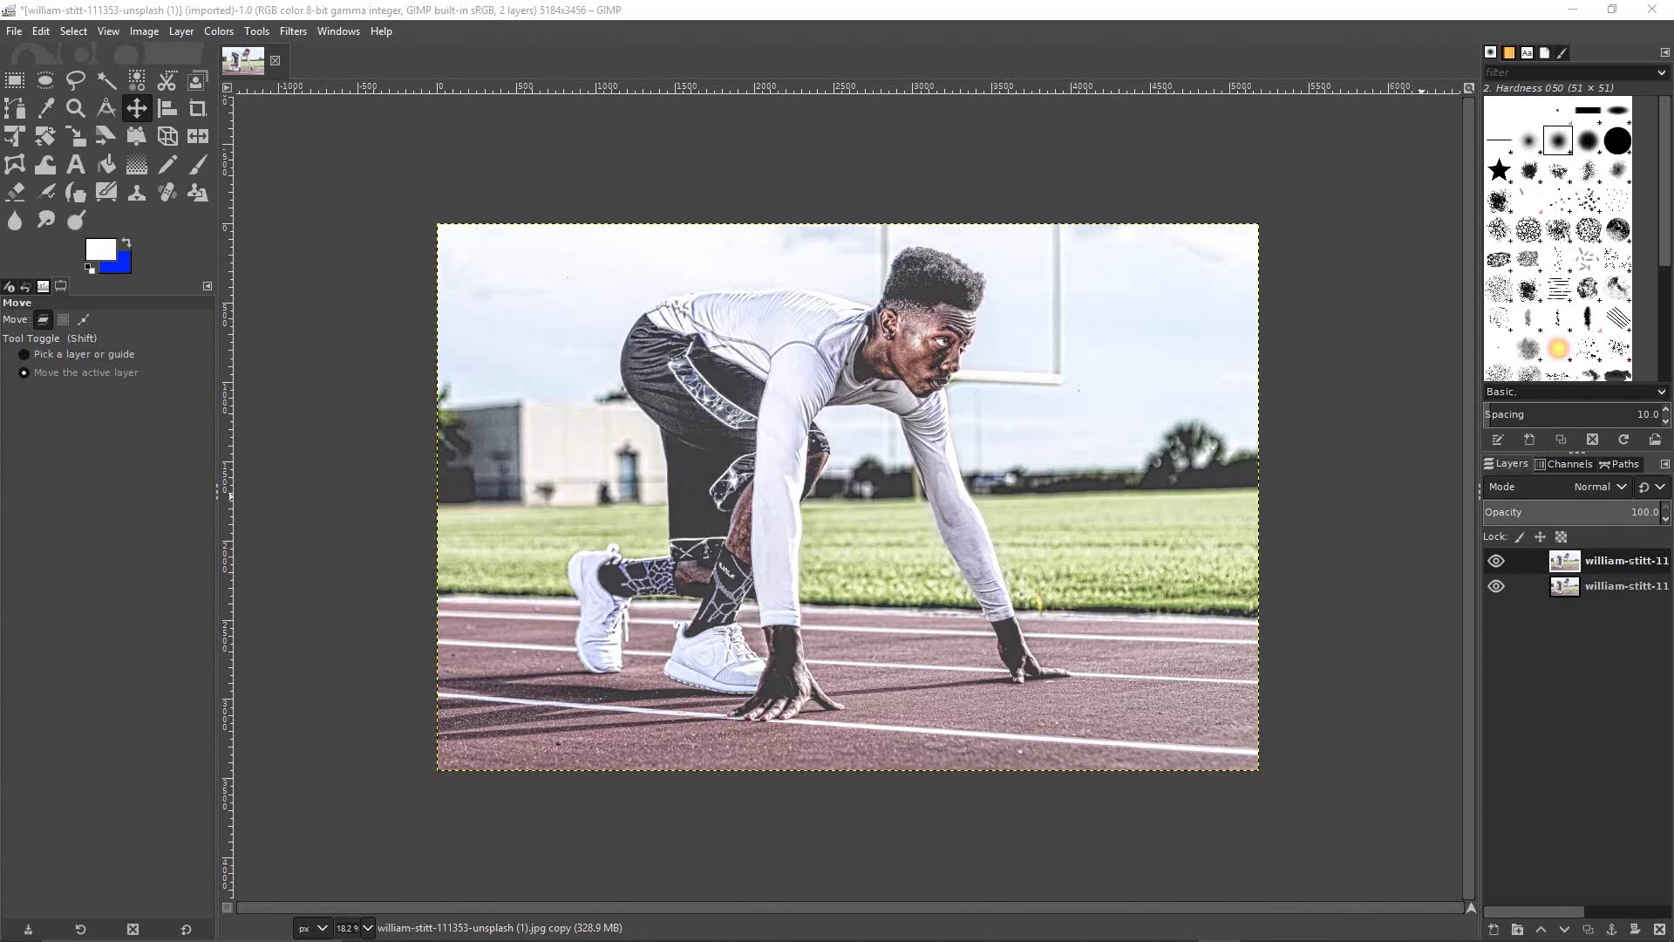
Step: Reopen G'MIC-Qt from the Filters menu
{"action": "left_click", "coordinate": [258, 32]}
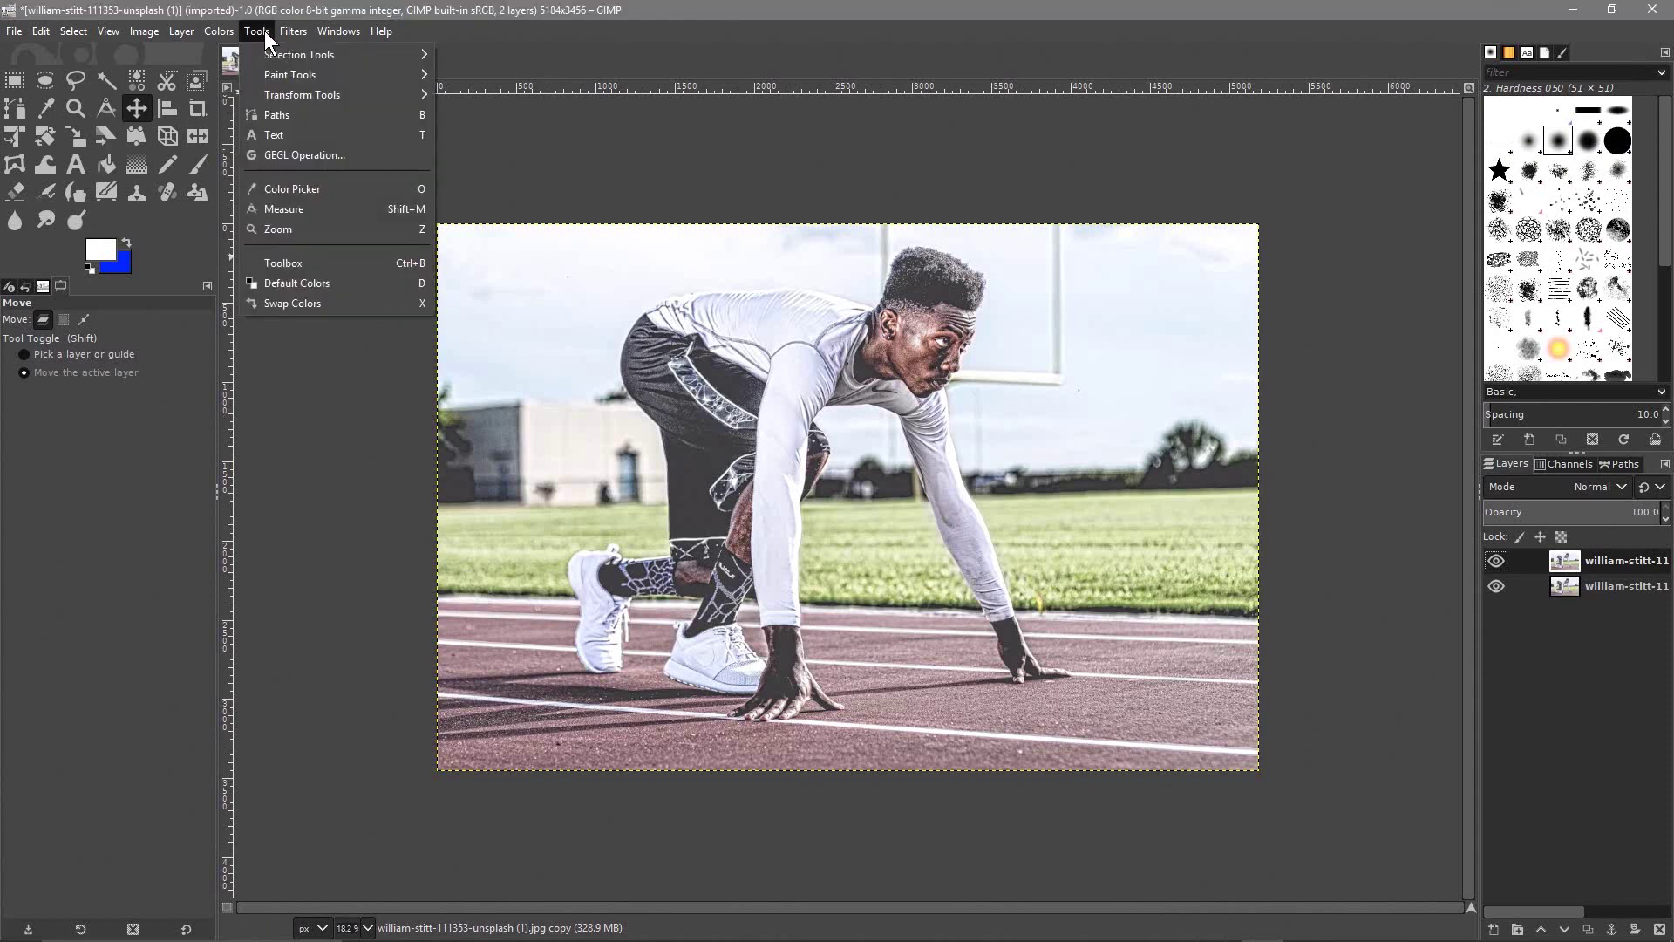
{"action": "mouse_move", "coordinate": [293, 35]}
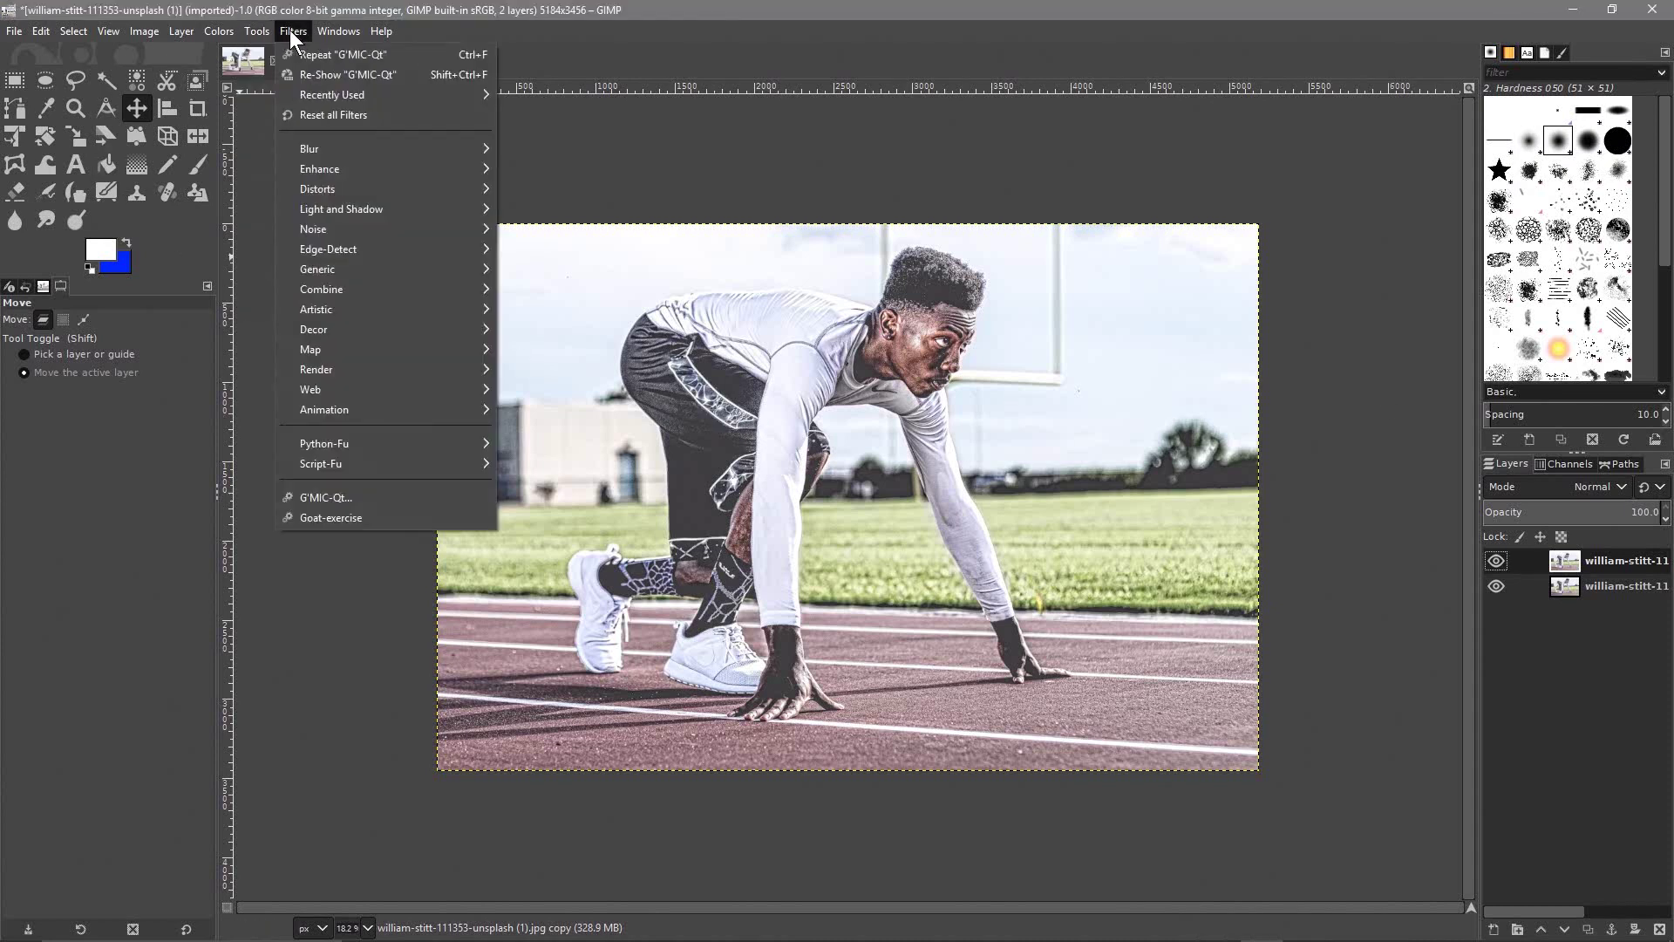
{"action": "left_click", "coordinate": [312, 499]}
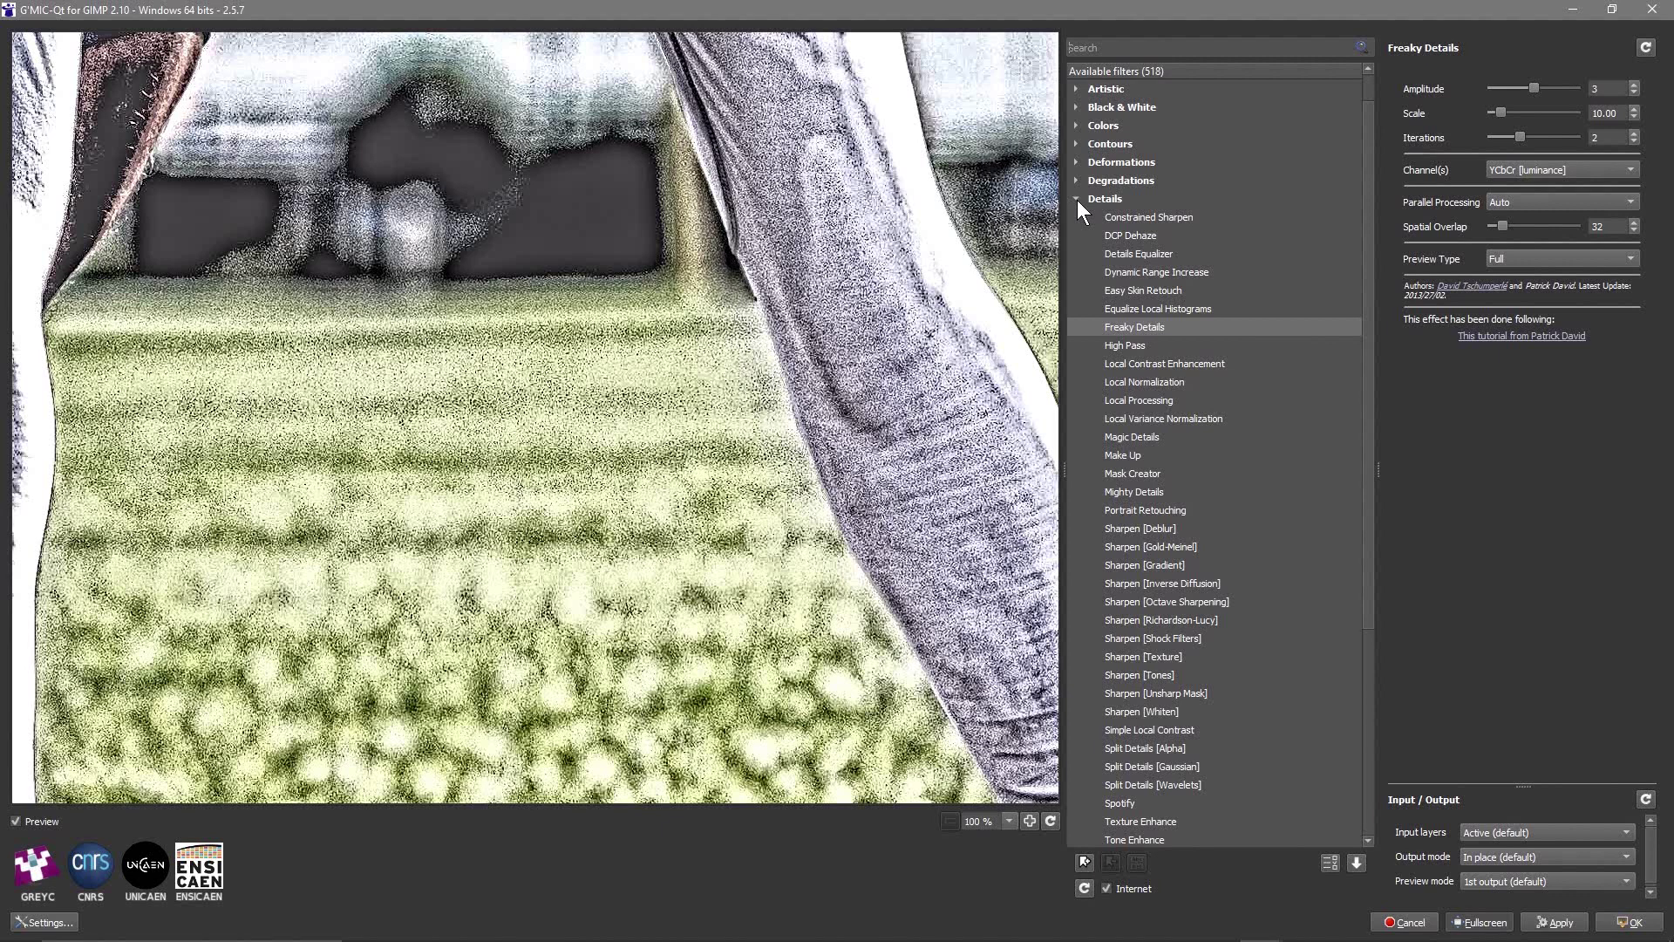
Step: Collapse Details and select the Rodilius filter under the Artistic category
{"action": "left_click", "coordinate": [1076, 199]}
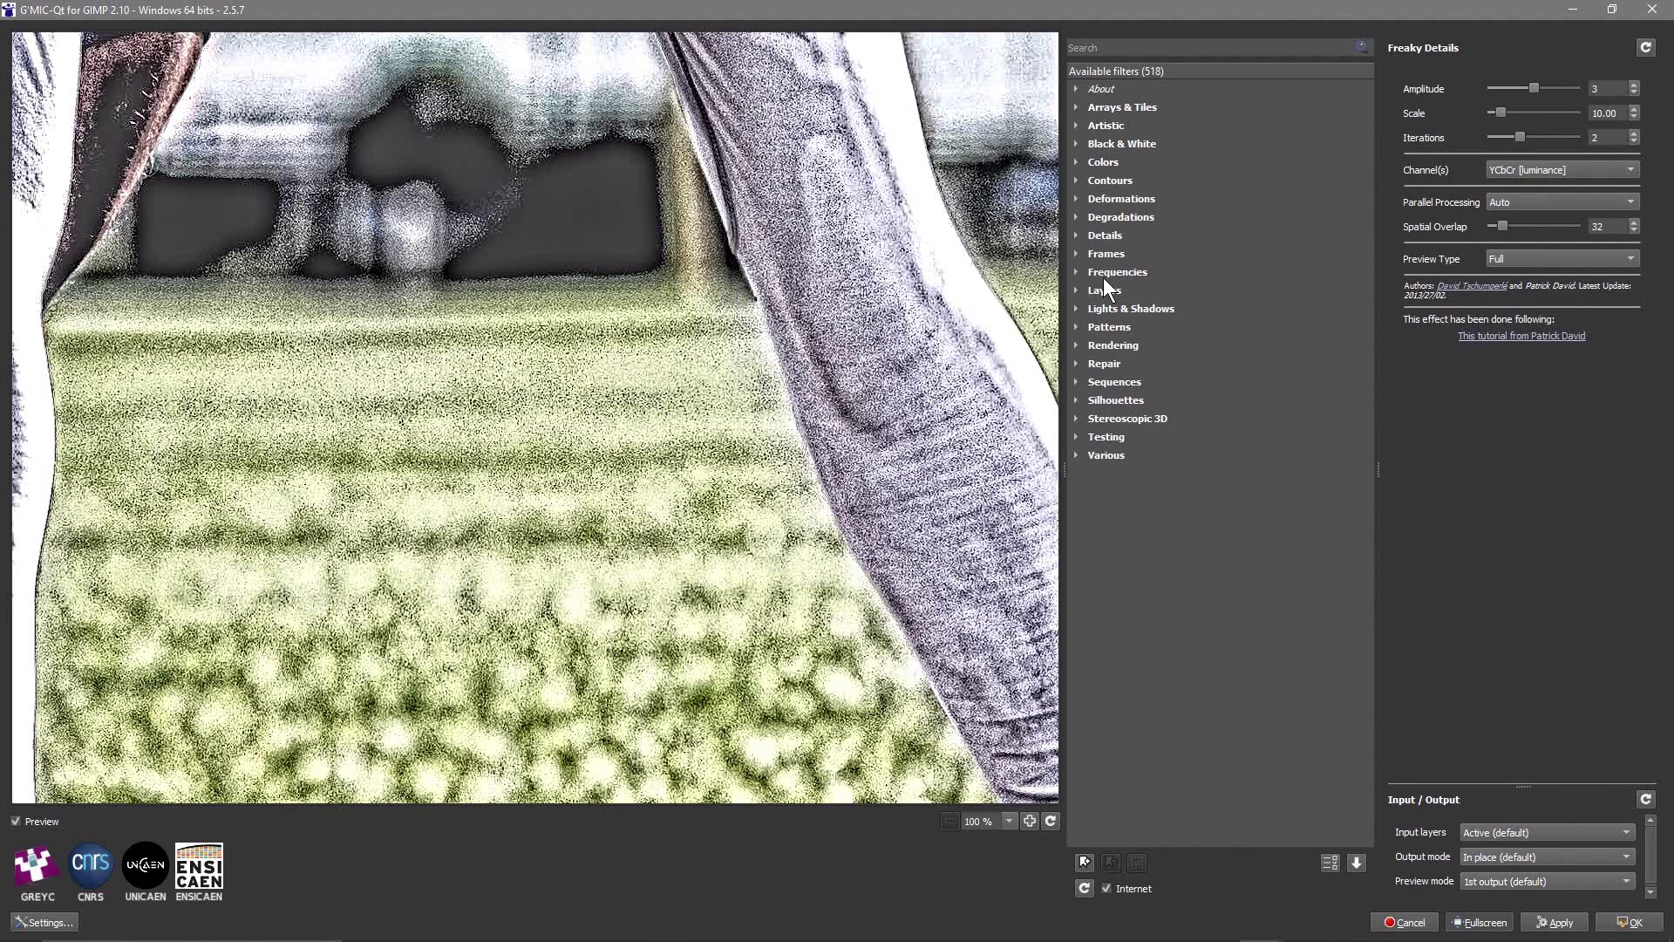
{"action": "left_click", "coordinate": [1076, 125]}
{"action": "scroll", "coordinate": [1147, 624], "scroll_direction": "down", "scroll_amount": 7}
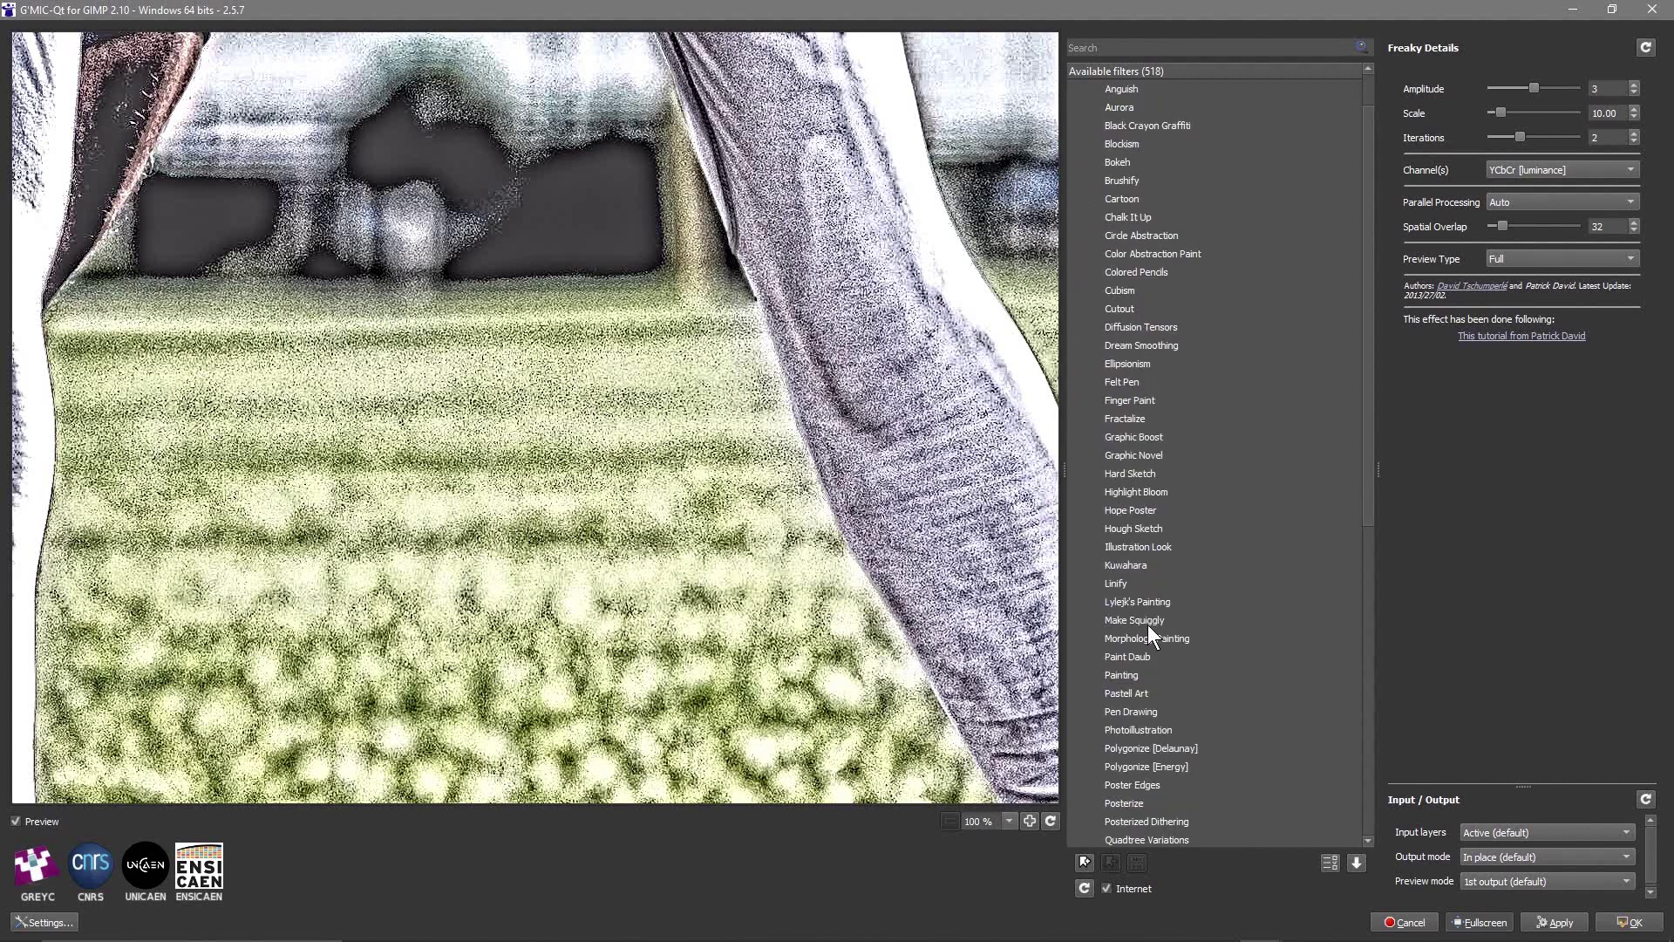
{"action": "left_click", "coordinate": [1123, 528]}
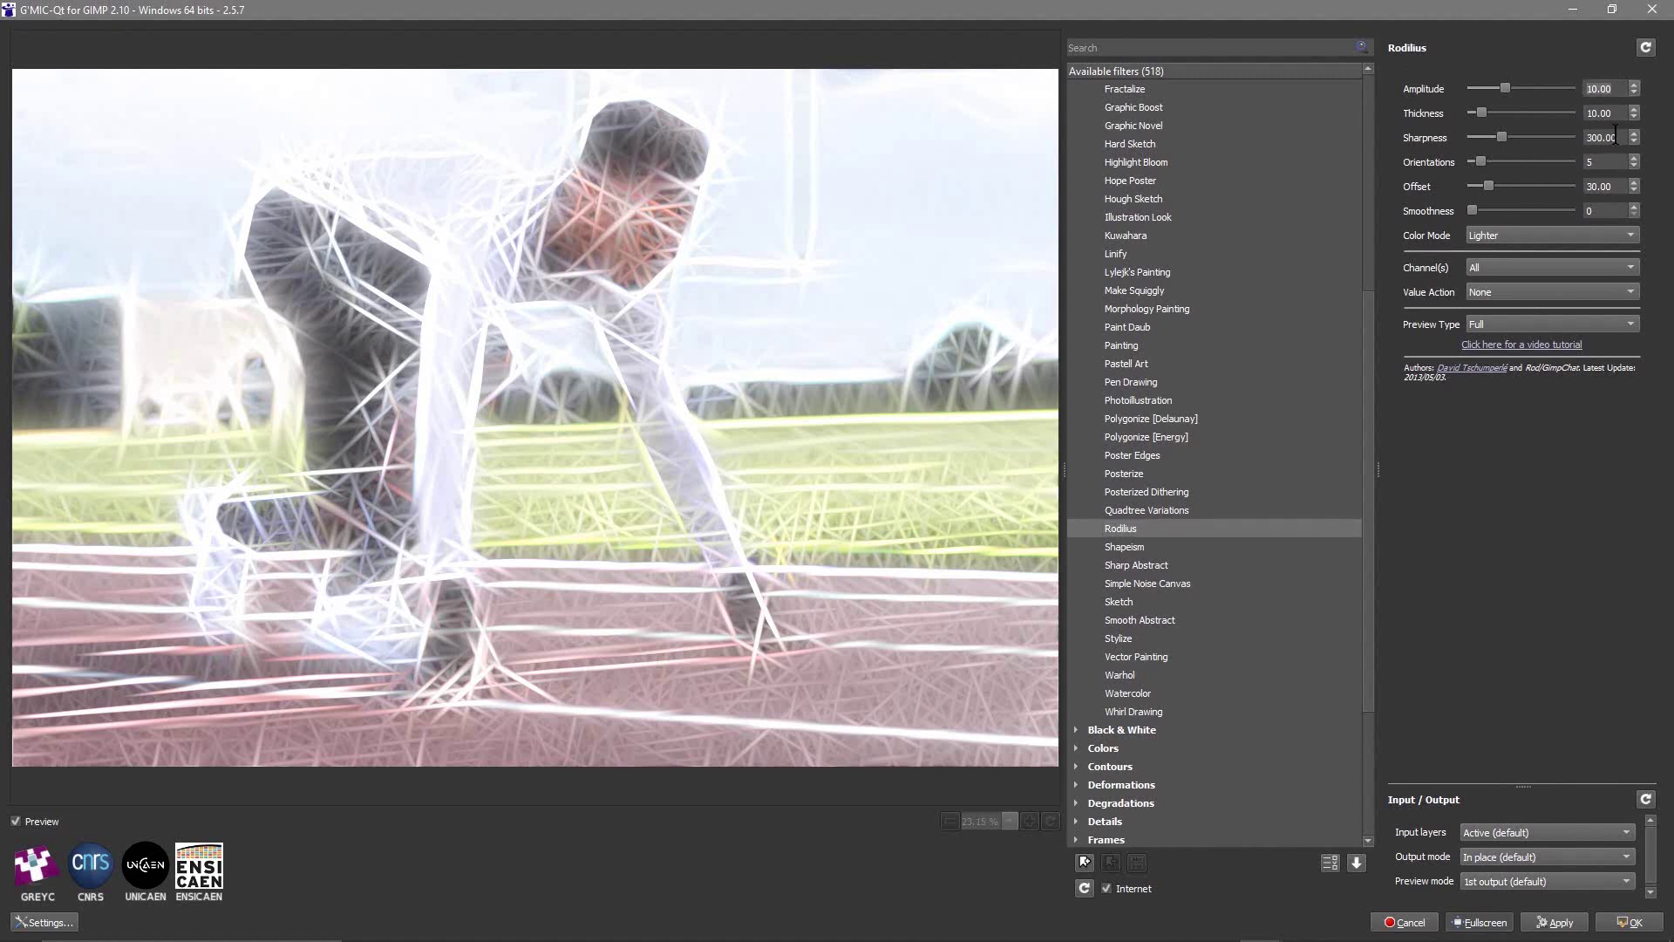
Step: Set Rodilius amplitude to 7.5, orientations to 12 and smoothness to its maximum of 5
{"action": "type", "text": "7.5"}
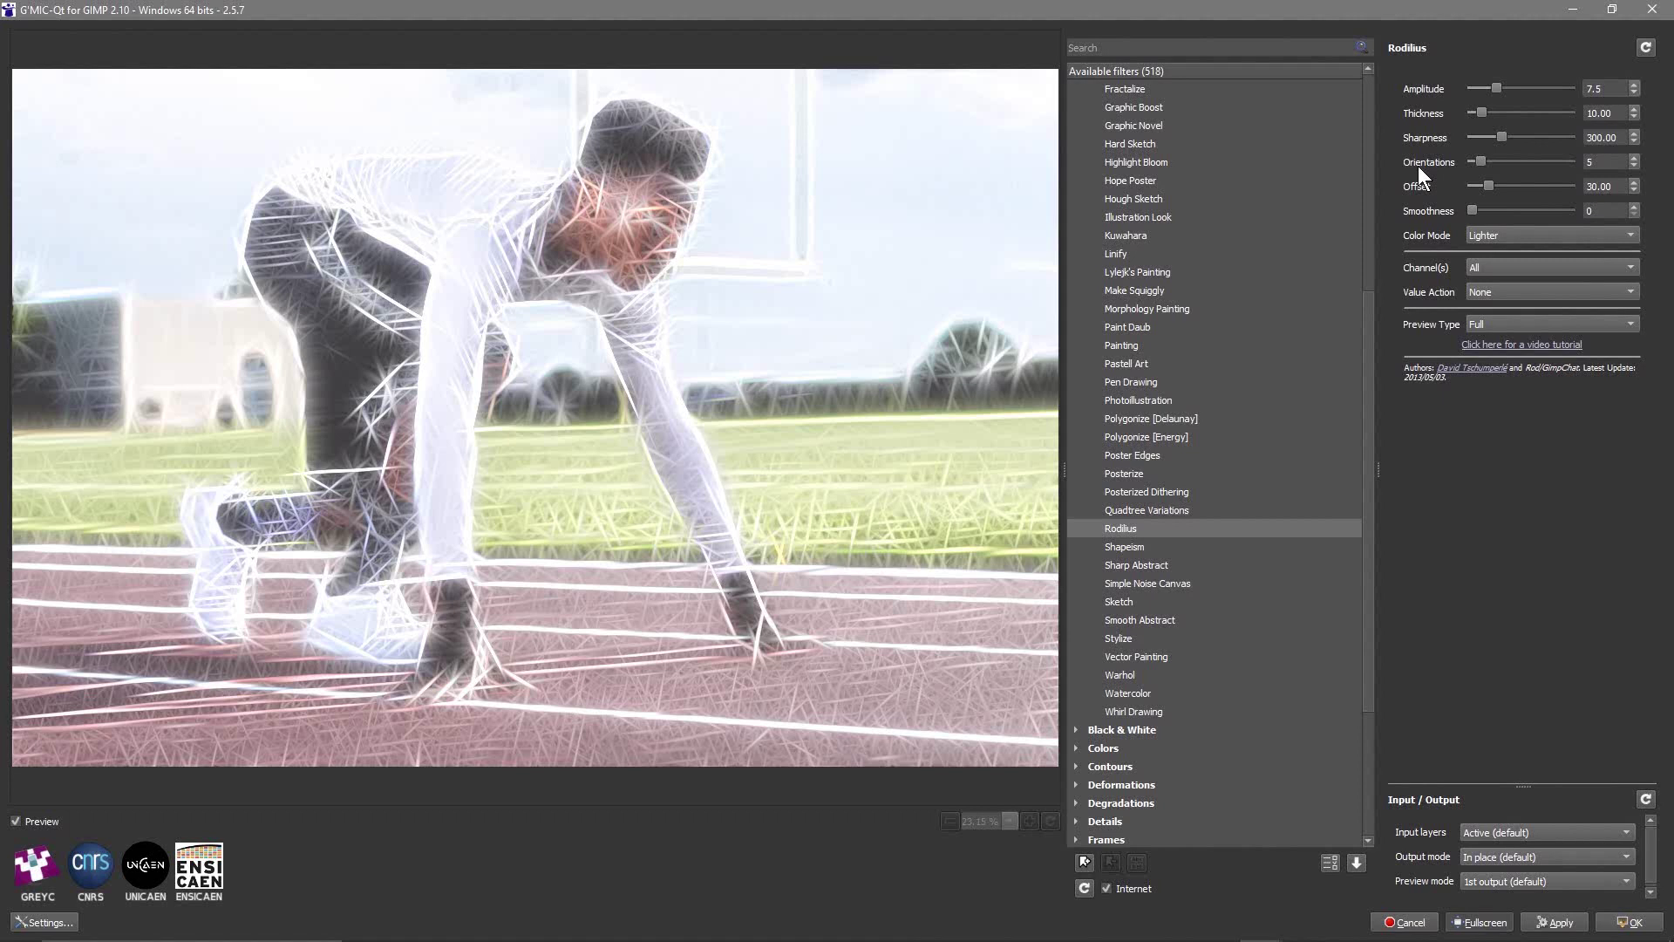
{"action": "double_click", "coordinate": [1599, 166]}
{"action": "type", "text": "12"}
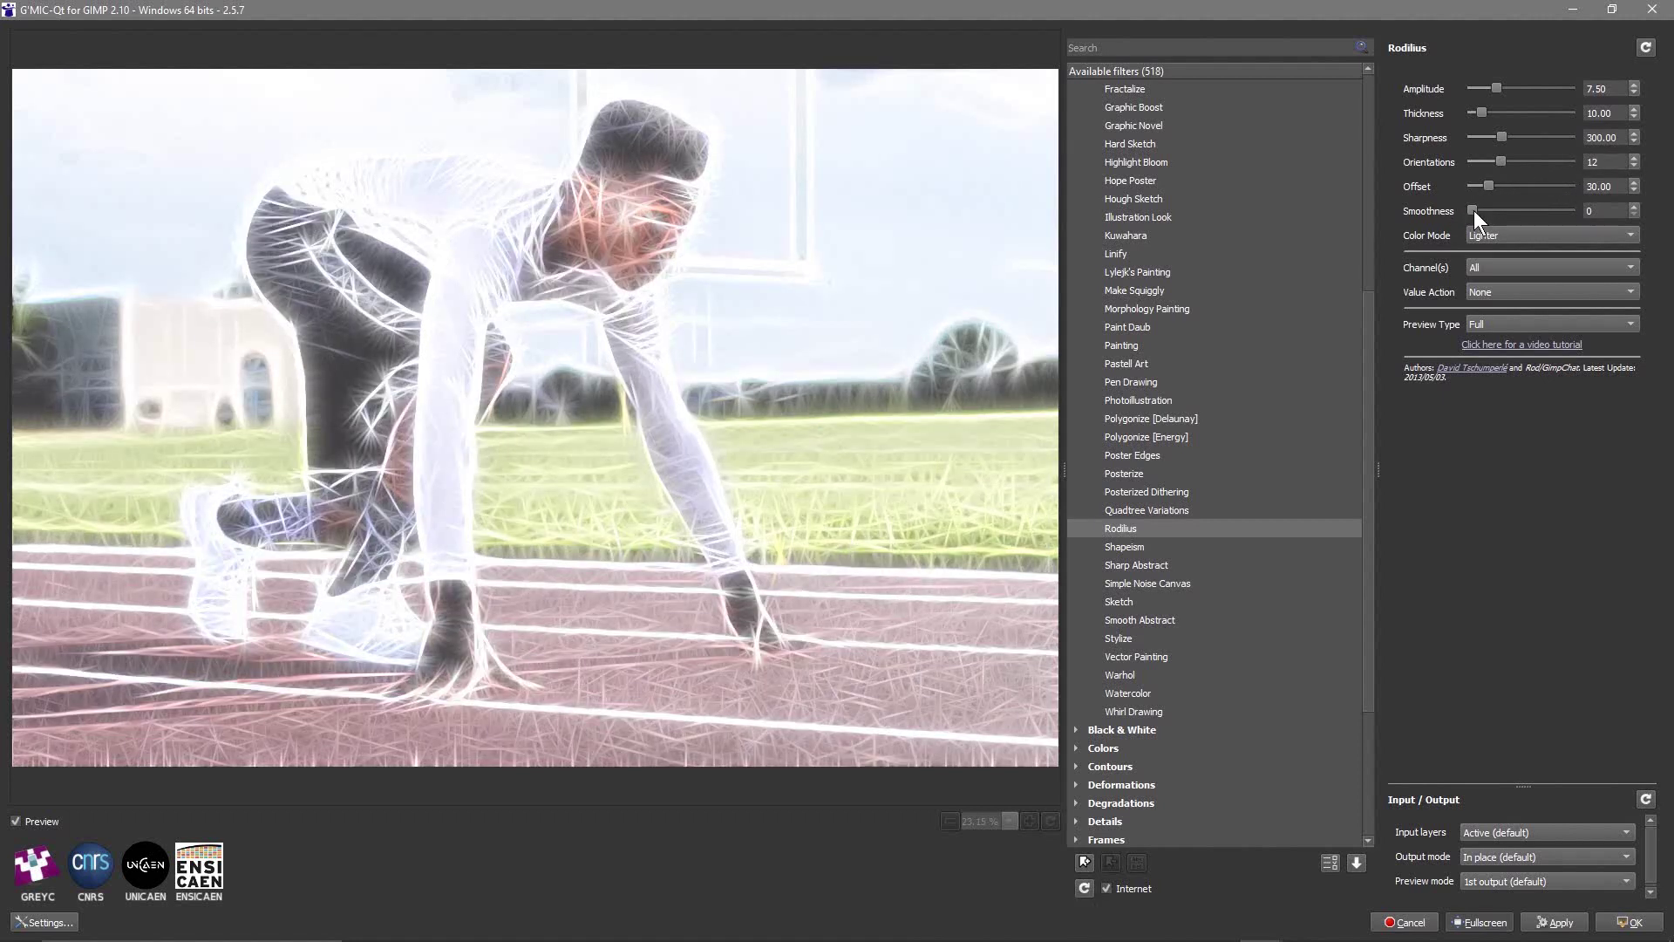
{"action": "left_click_drag", "start_coordinate": [1473, 211], "coordinate": [1628, 211]}
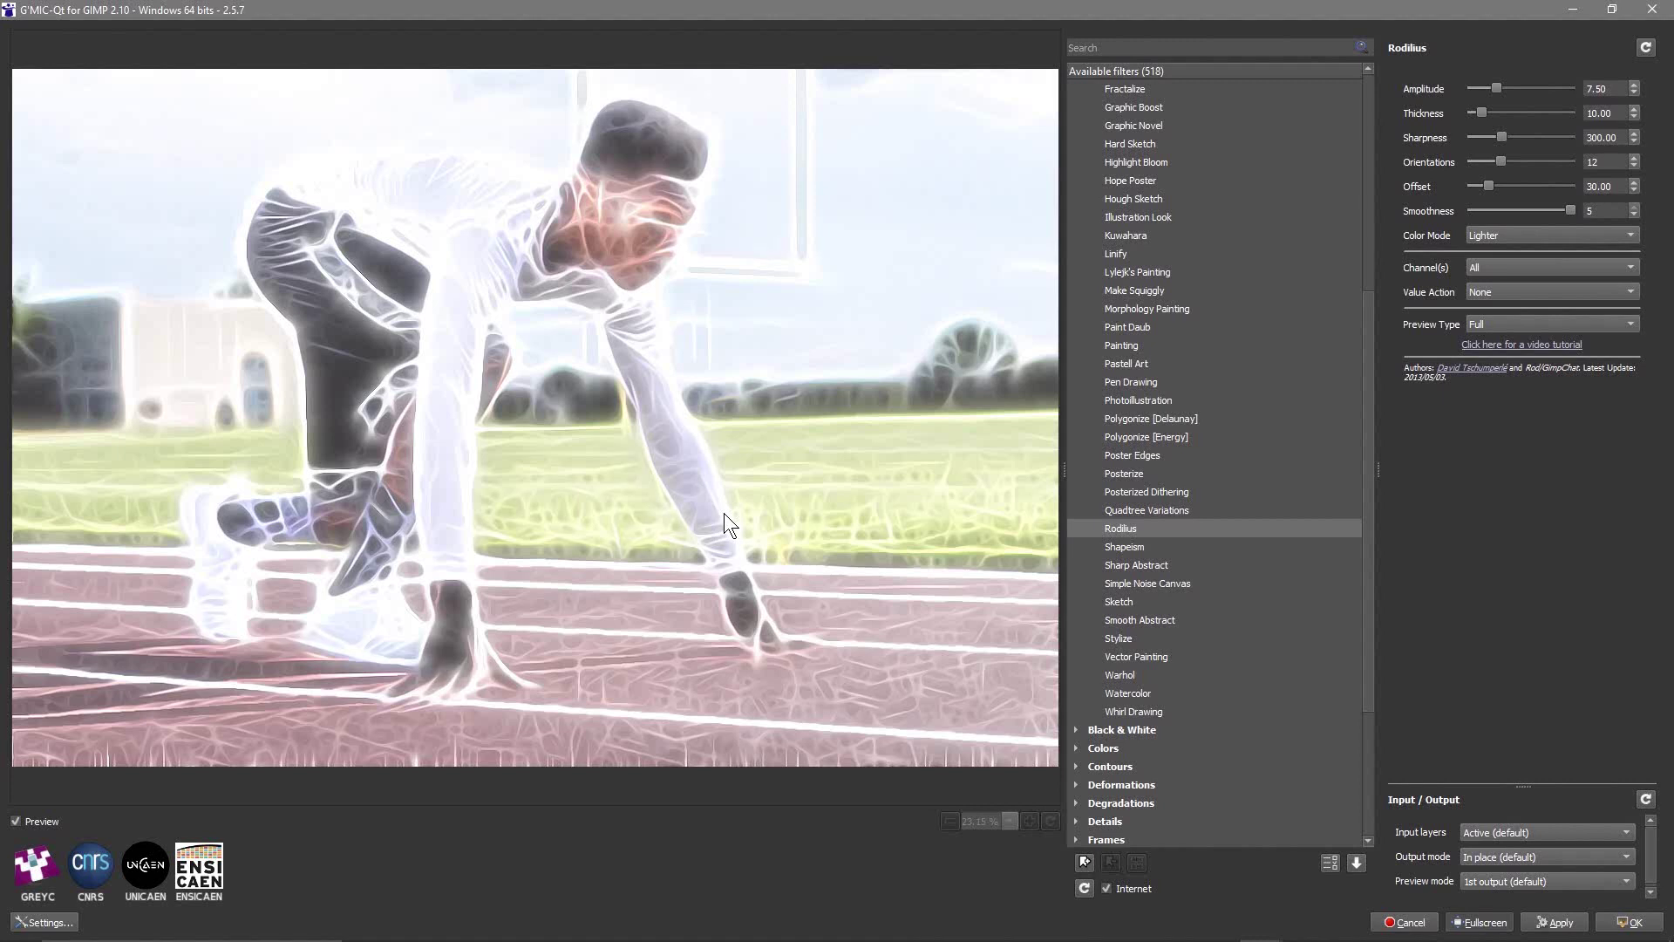
Step: Apply the Rodilius effect and close G'MIC-Qt back to GIMP
{"action": "left_click", "coordinate": [1557, 923]}
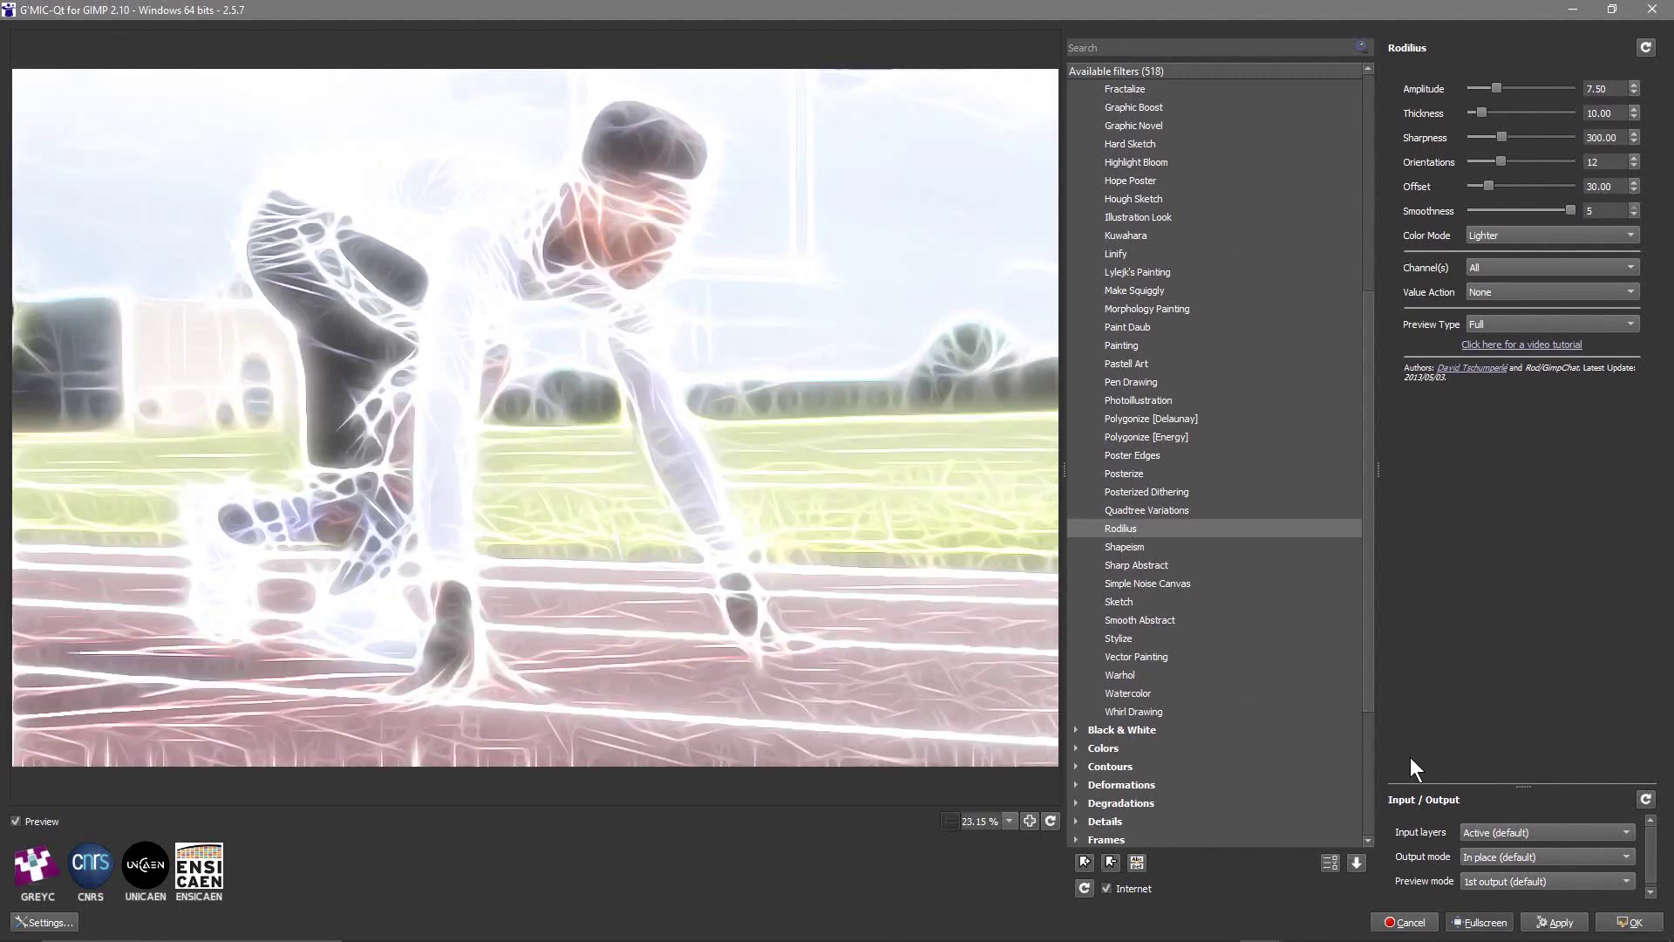
{"action": "left_click", "coordinate": [1629, 922]}
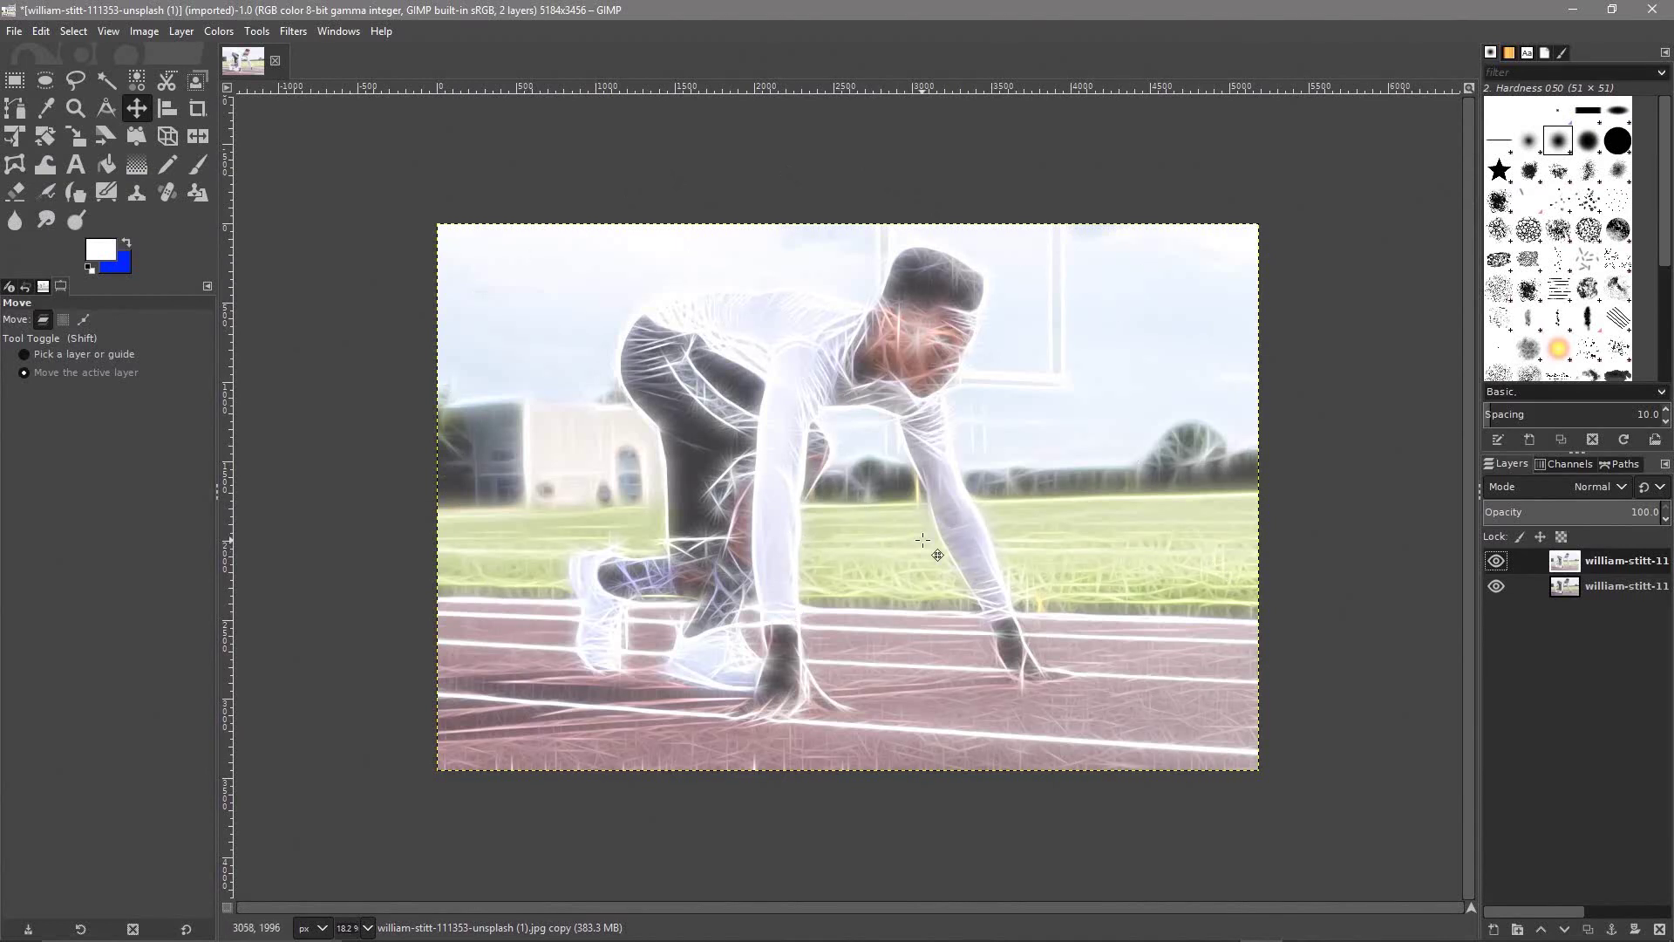
Step: Zoom in and repeatedly toggle the Rodilius layer against the original, leaving the glow visible
{"action": "scroll", "coordinate": [923, 541], "scroll_direction": "up", "scroll_amount": 1}
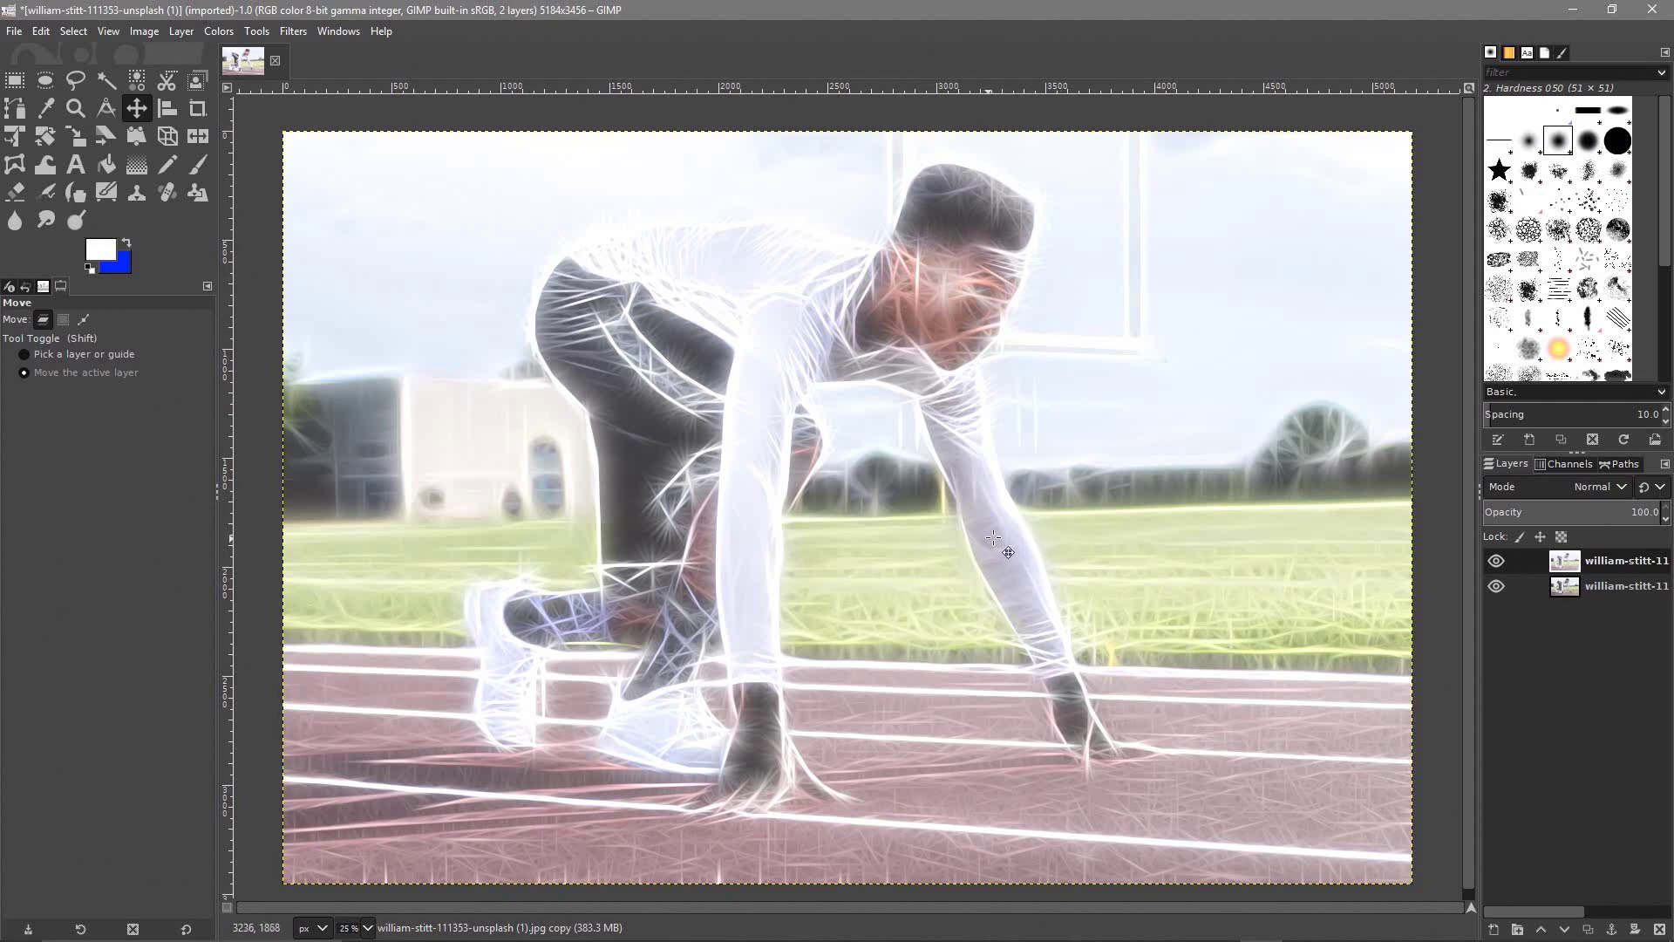
{"action": "left_click", "coordinate": [1497, 562]}
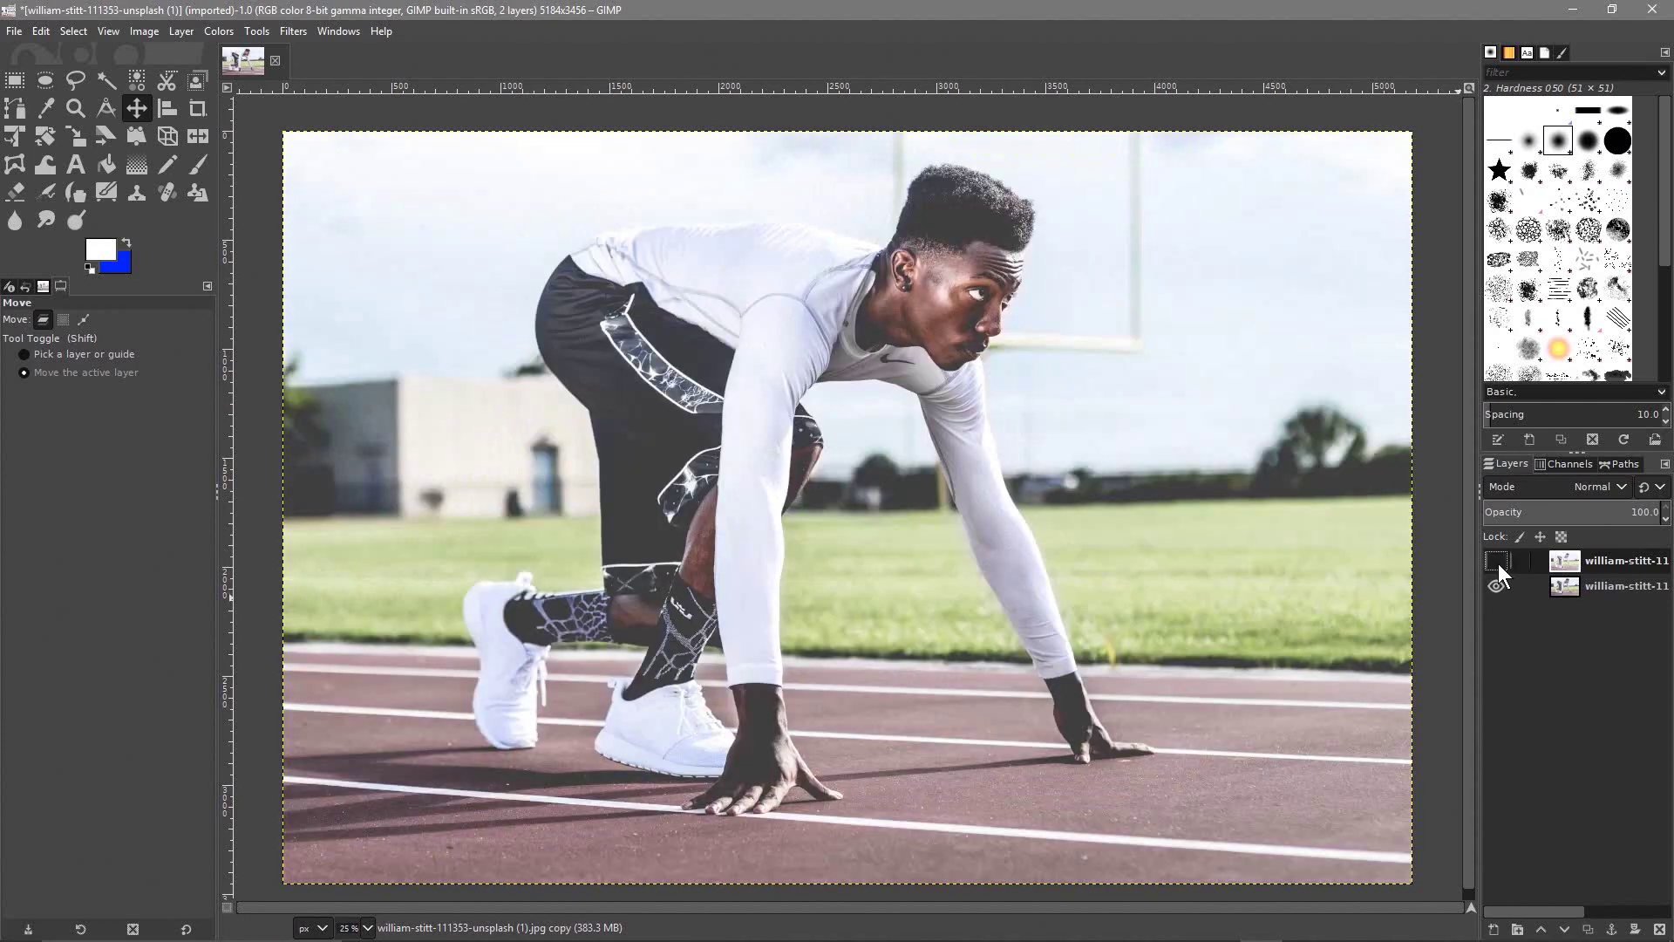
{"action": "left_click", "coordinate": [1497, 561]}
{"action": "left_click", "coordinate": [1497, 561]}
{"action": "left_click", "coordinate": [1497, 562]}
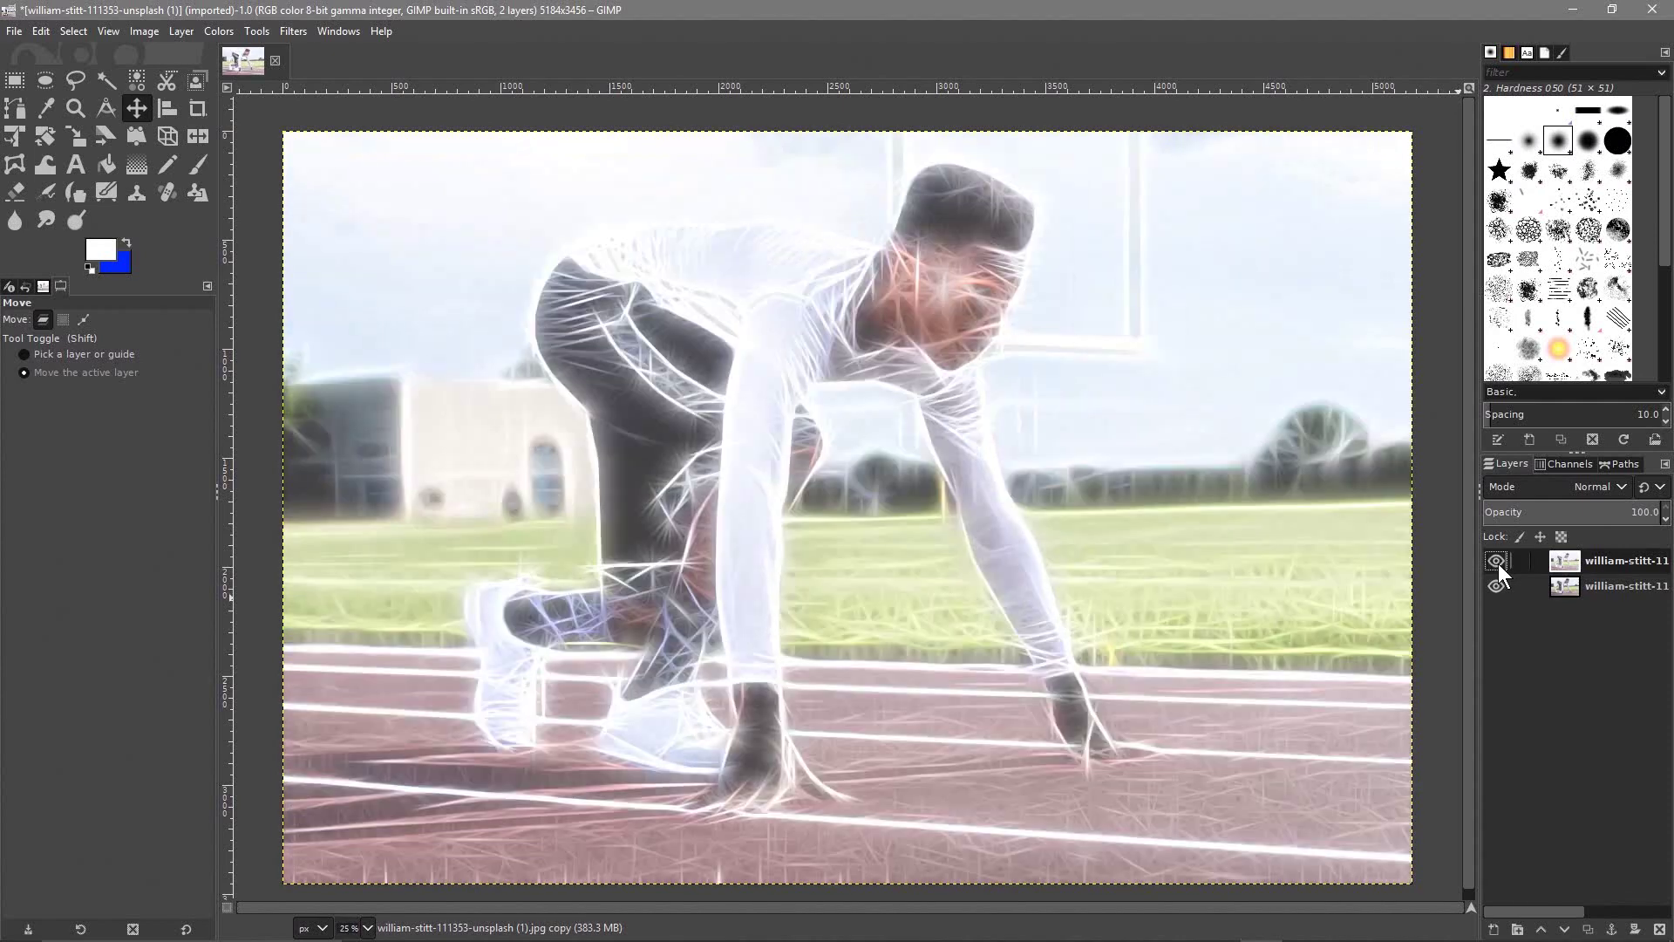
{"action": "left_click", "coordinate": [1497, 561]}
{"action": "left_click", "coordinate": [1497, 561]}
{"action": "left_click", "coordinate": [1496, 565]}
{"action": "left_click", "coordinate": [1494, 563]}
{"action": "left_click", "coordinate": [1495, 563]}
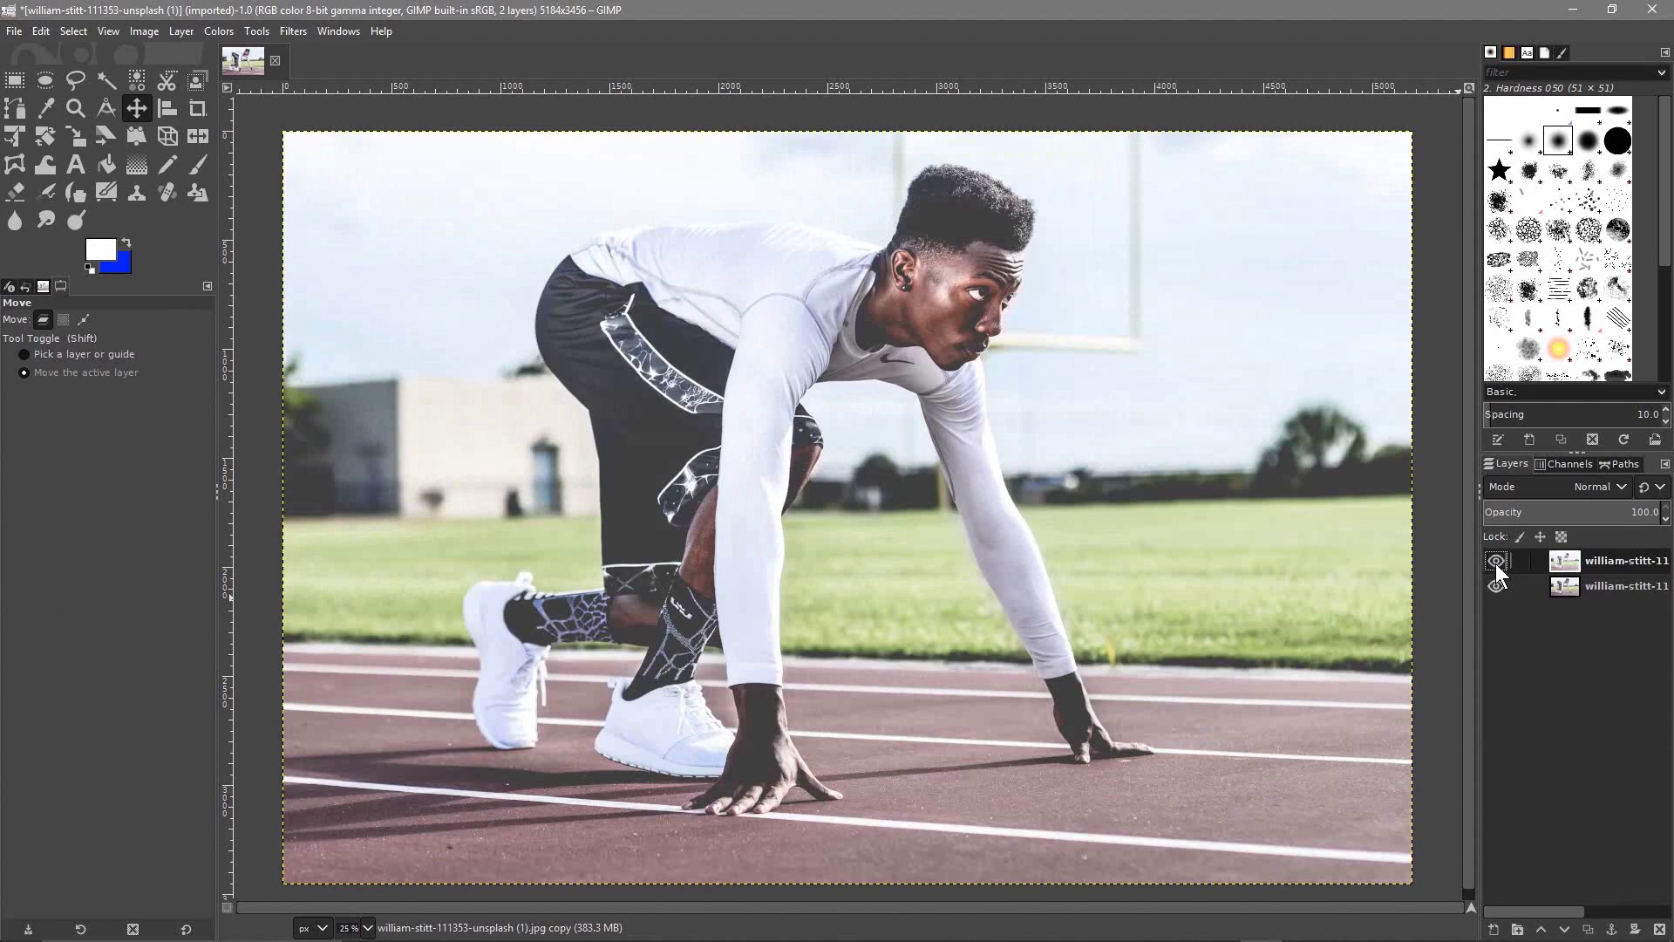
{"action": "left_click", "coordinate": [1494, 563]}
{"action": "left_click", "coordinate": [1495, 563]}
{"action": "left_click", "coordinate": [1497, 560]}
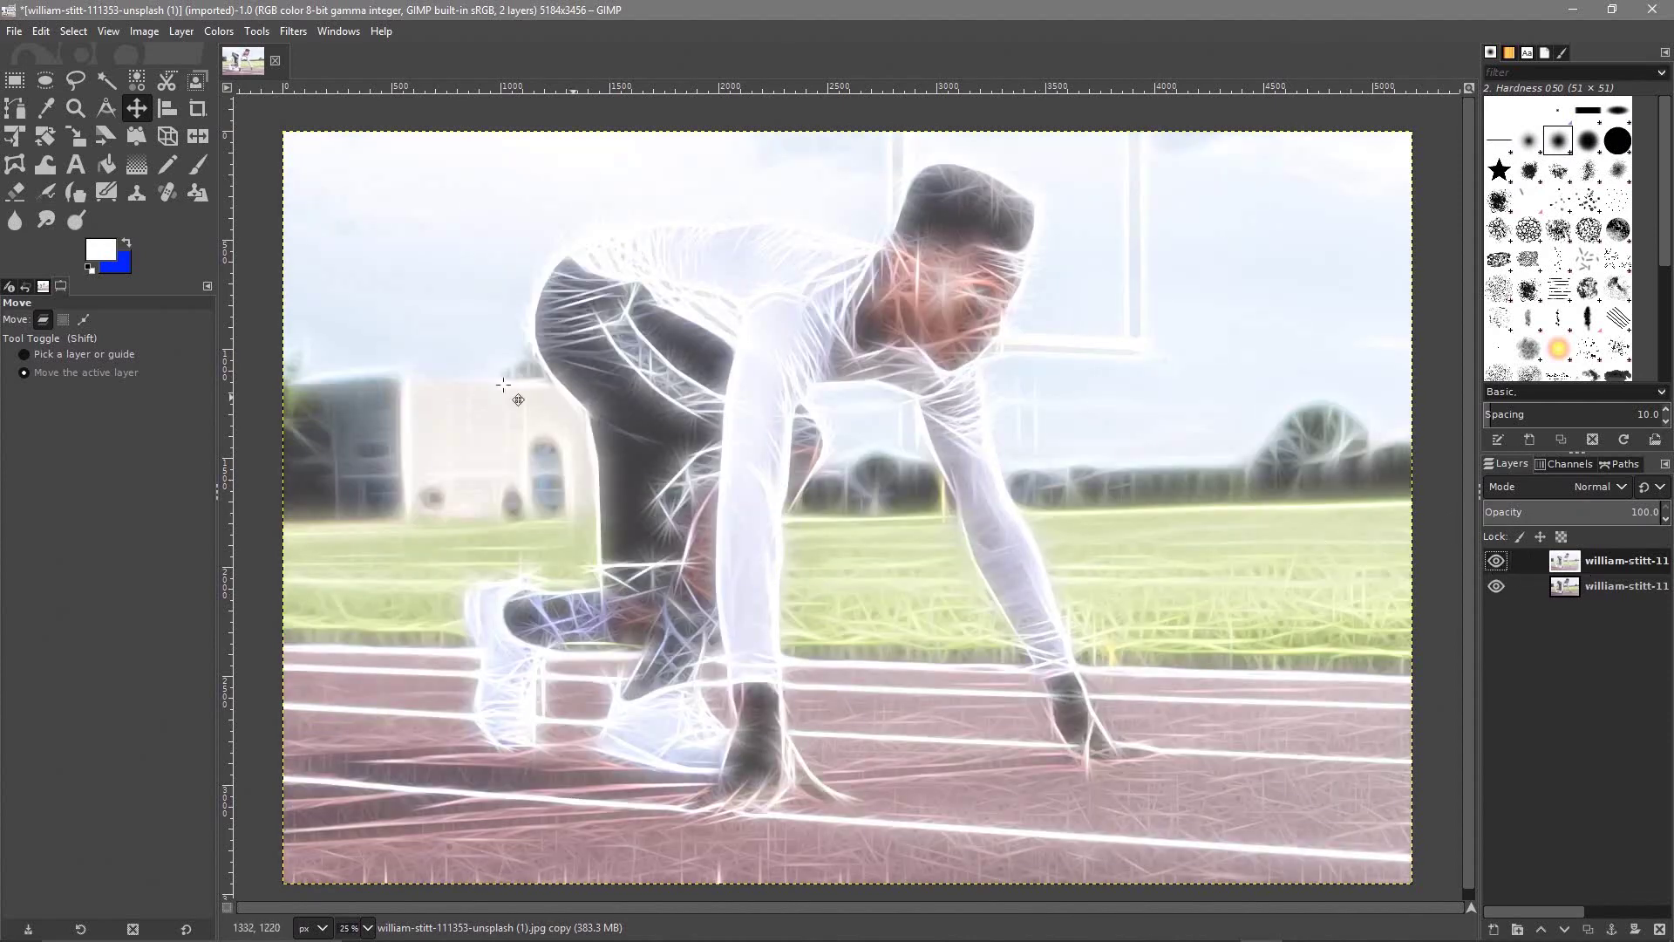
Step: Export the image as a '- Edit' JPEG at quality 90, then quit GIMP discarding changes
{"action": "left_click", "coordinate": [14, 30]}
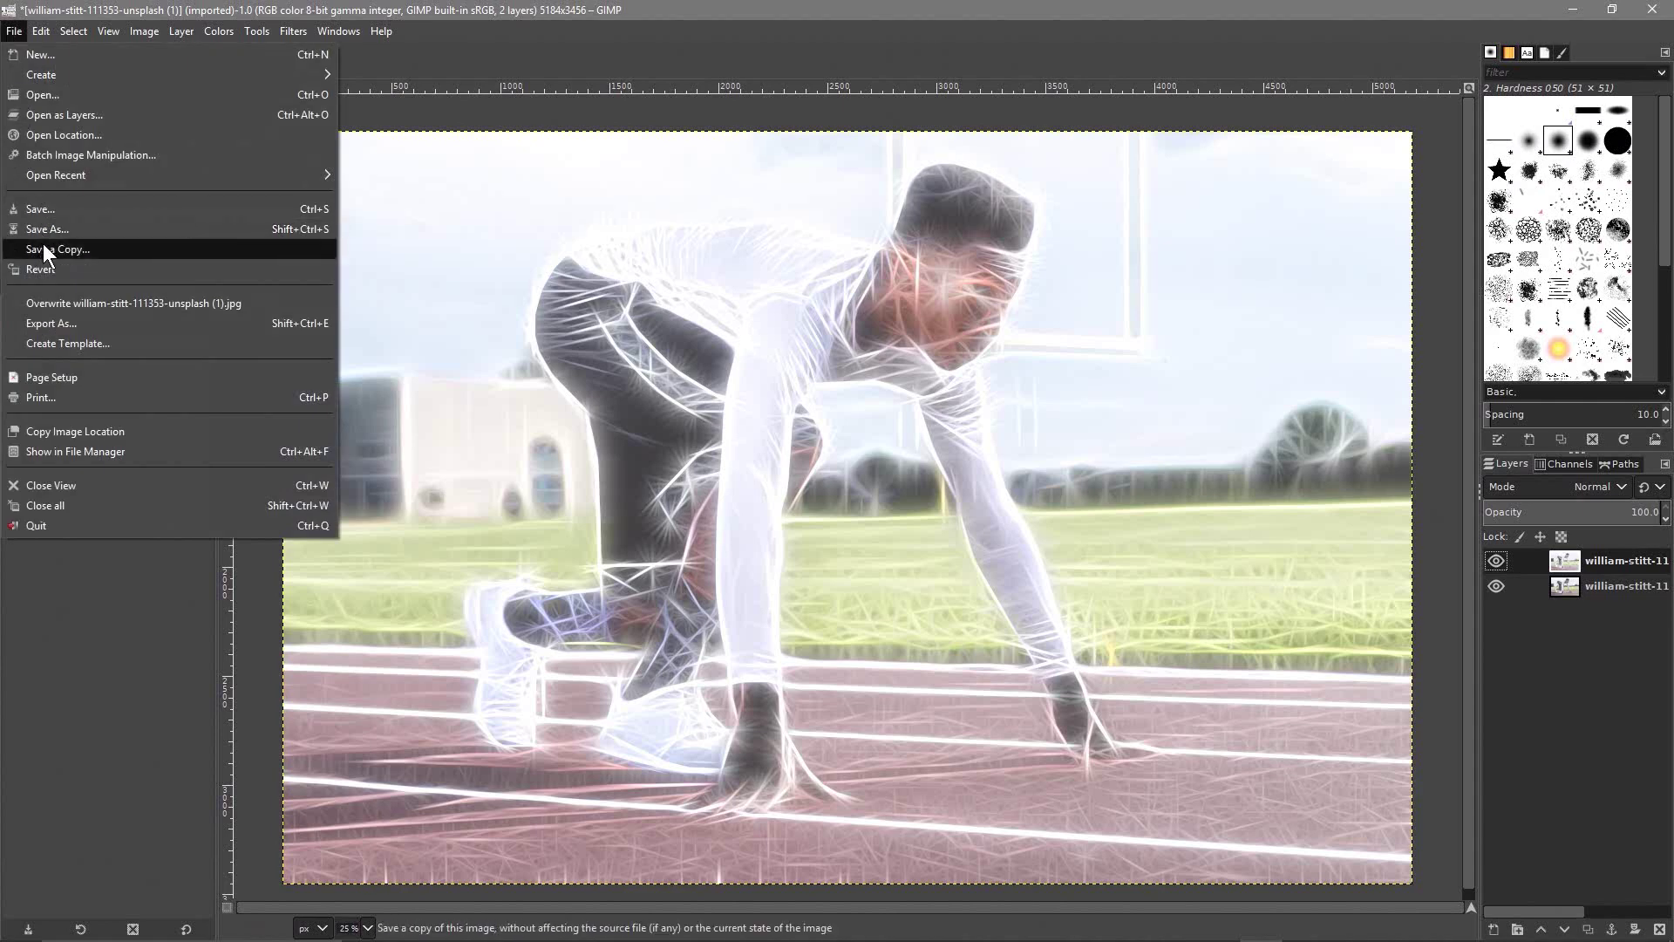
{"action": "left_click", "coordinate": [82, 323]}
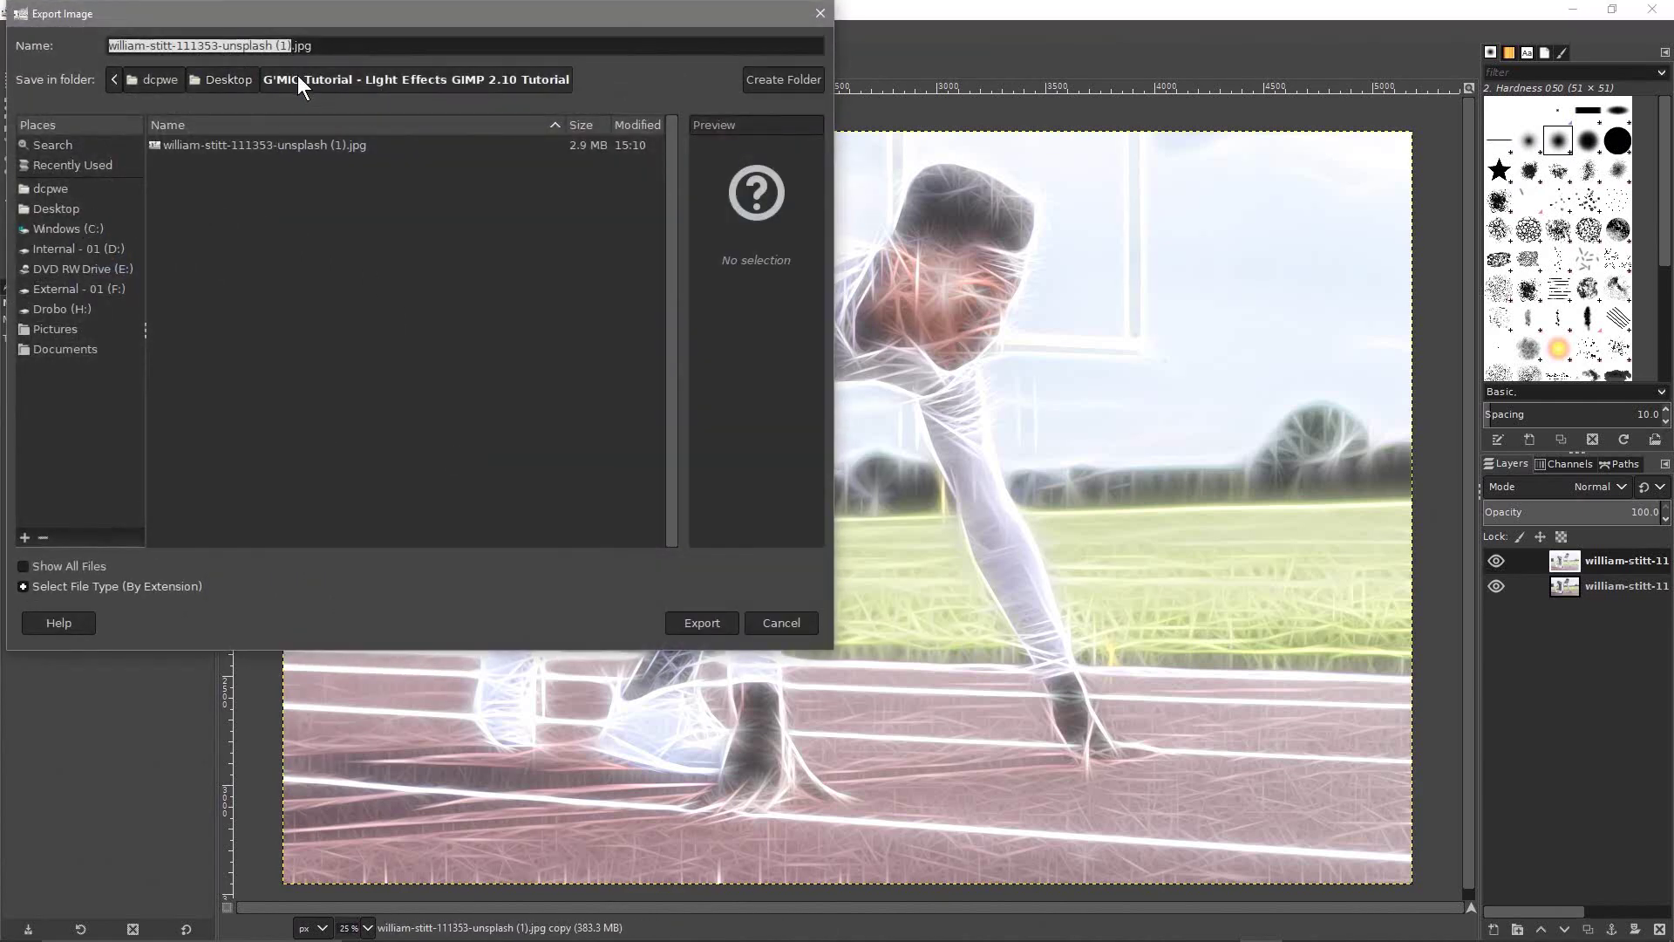
{"action": "left_click", "coordinate": [99, 586]}
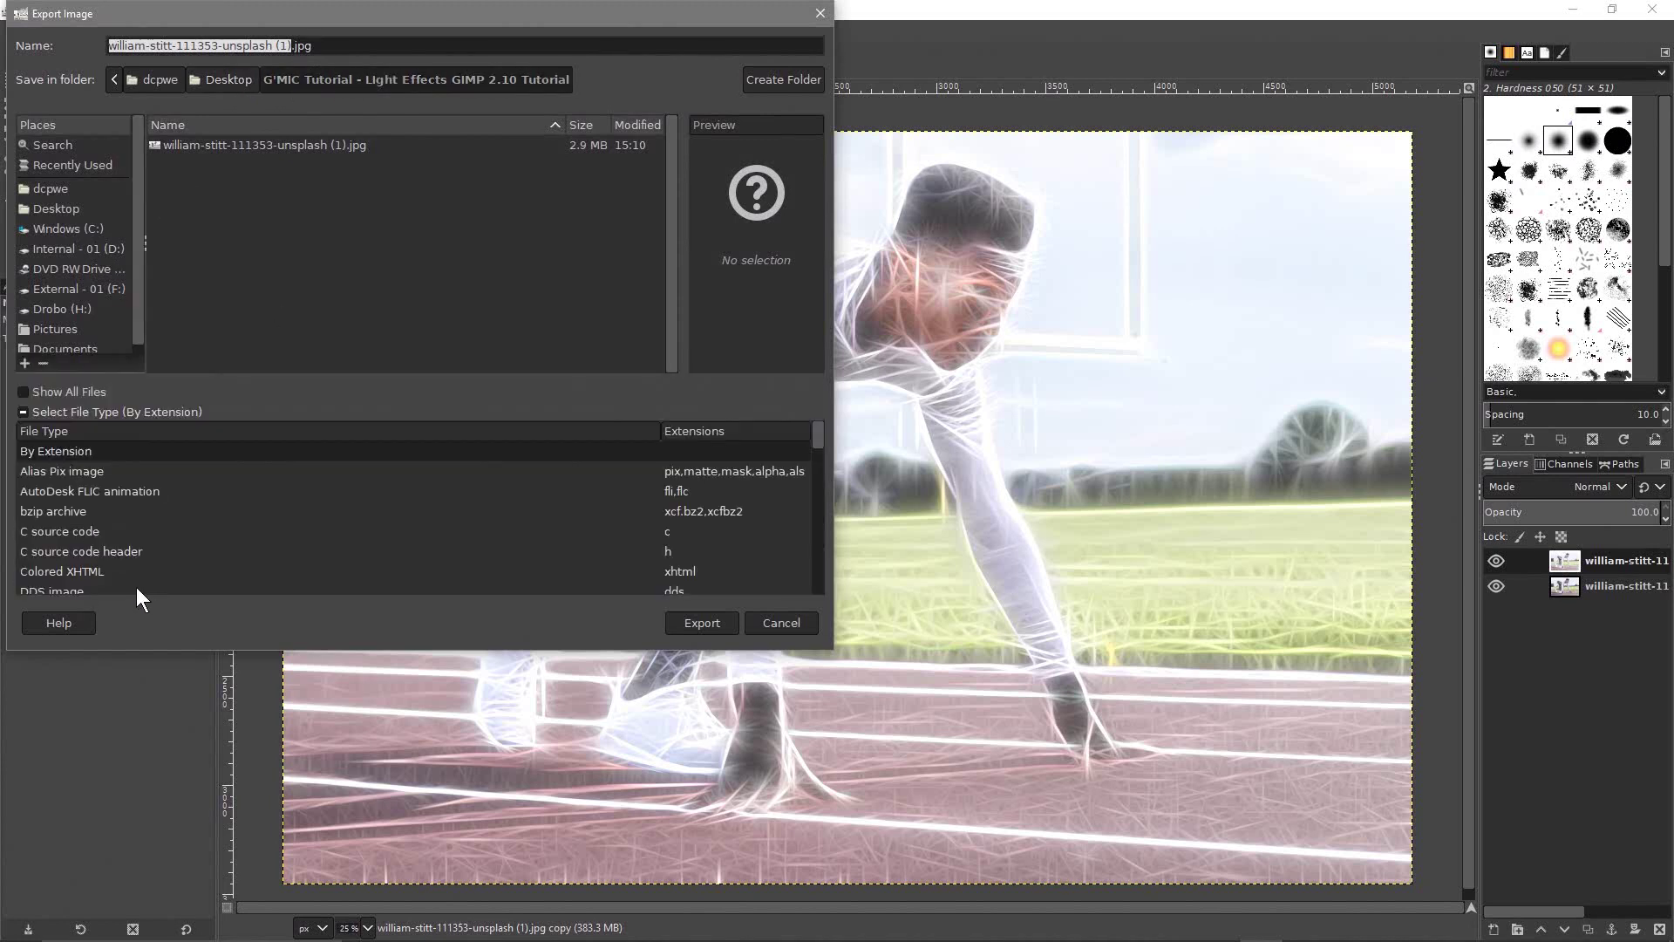
{"action": "scroll", "coordinate": [184, 550], "scroll_direction": "down", "scroll_amount": 1}
{"action": "left_click", "coordinate": [268, 48]}
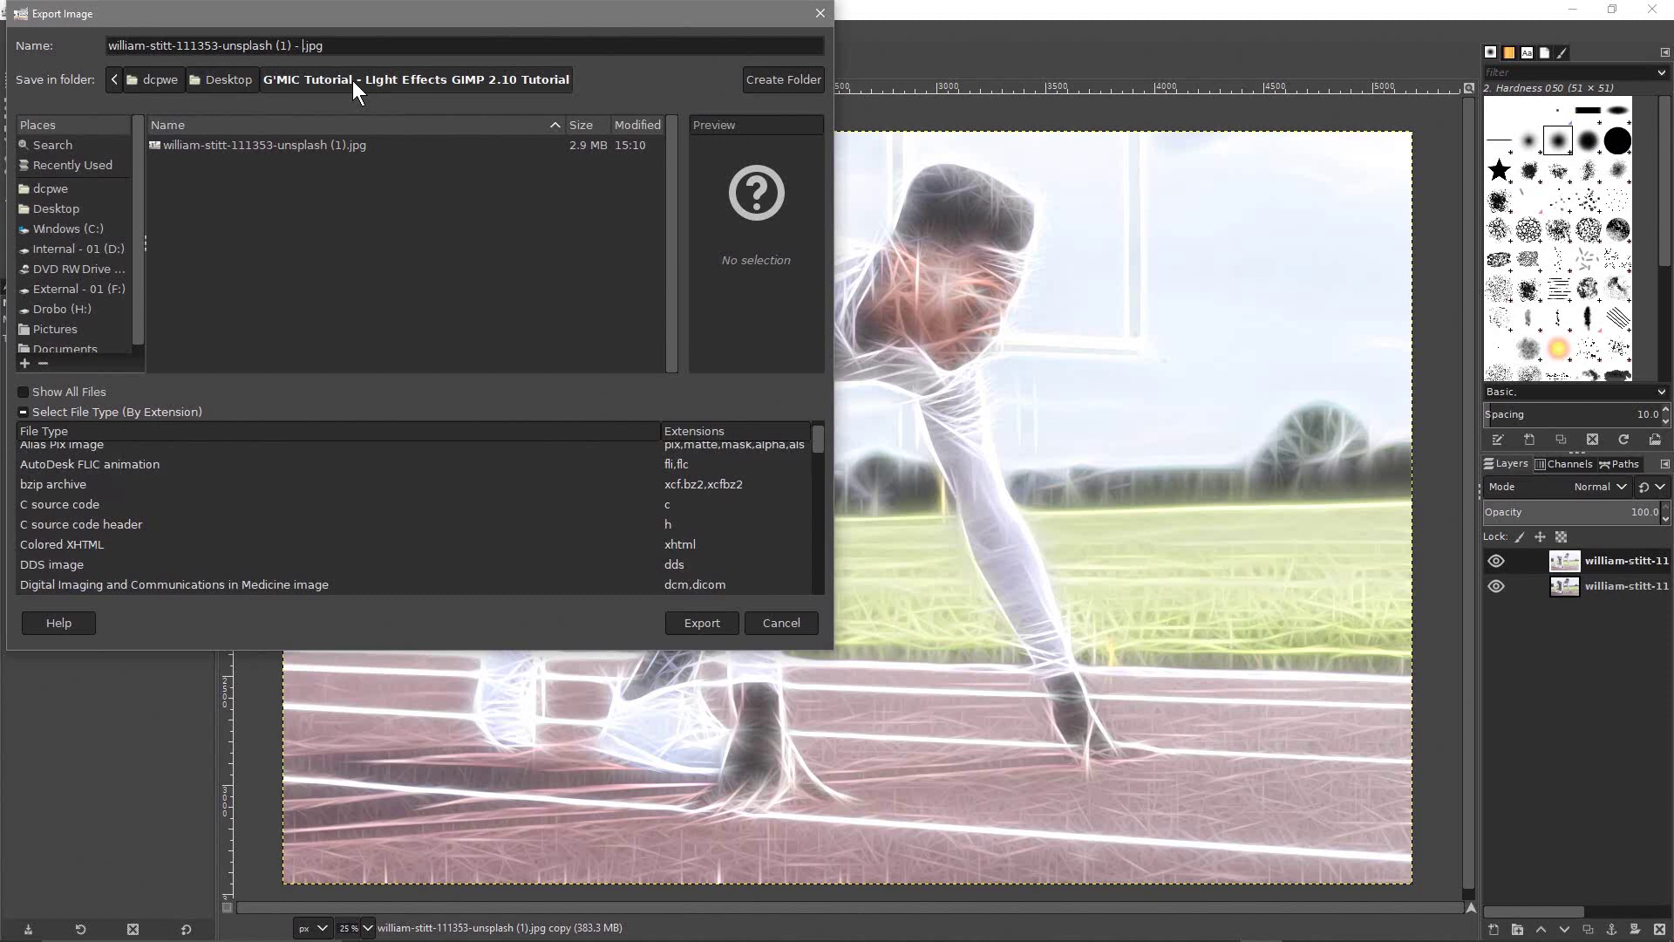
{"action": "left_click", "coordinate": [697, 621]}
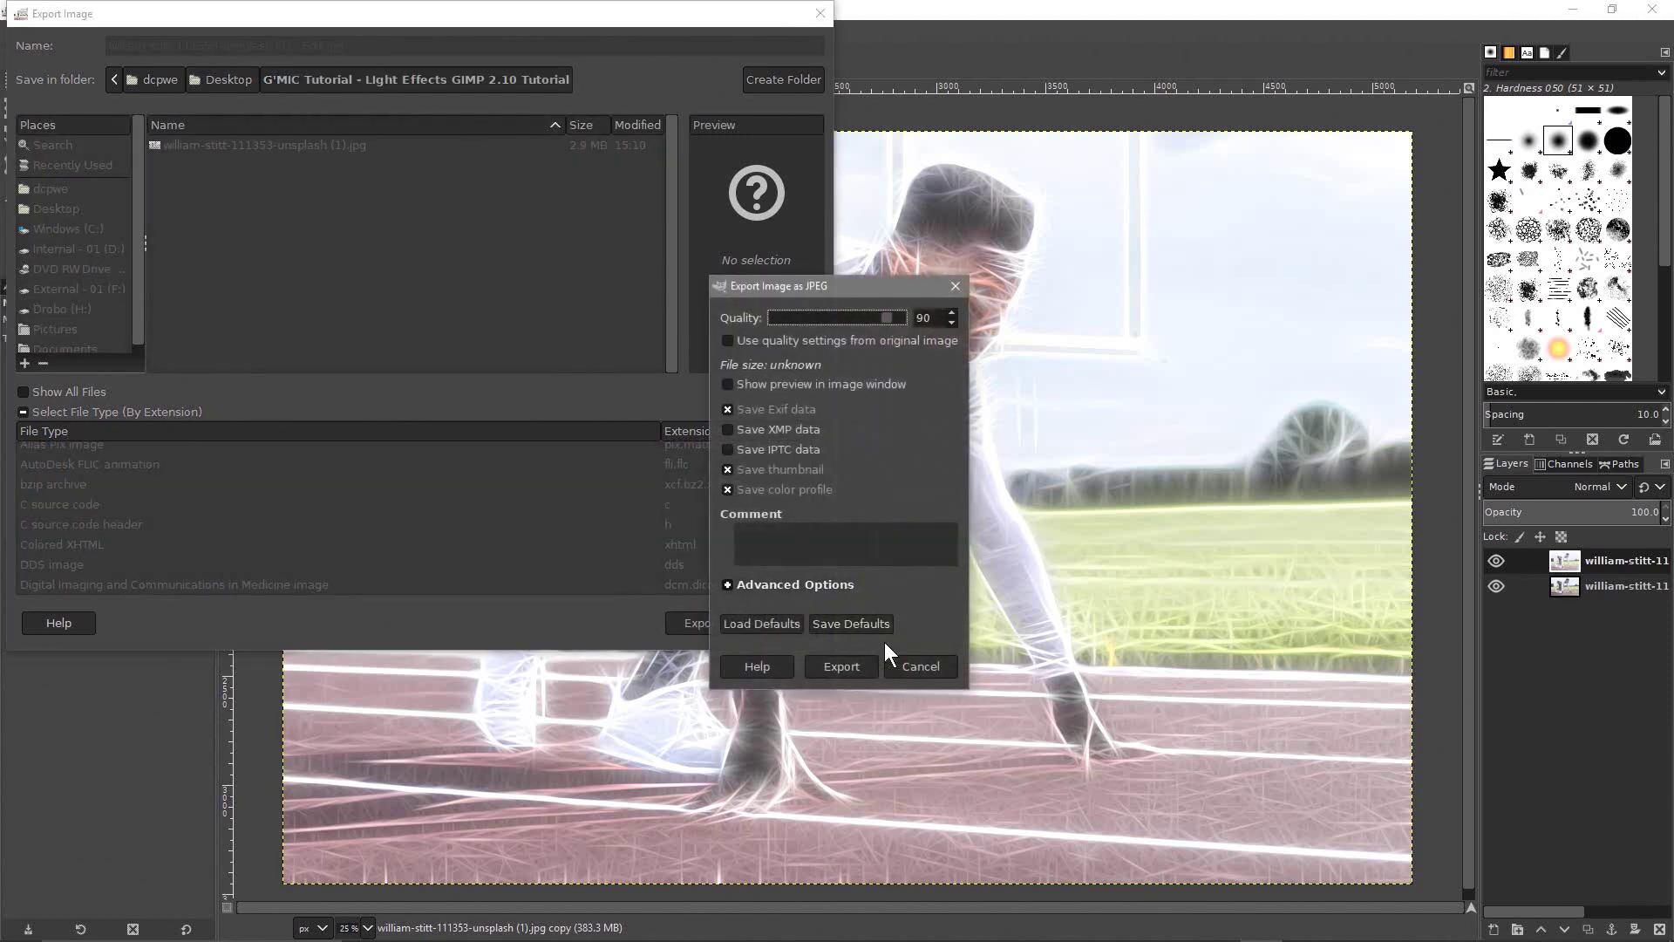
{"action": "left_click", "coordinate": [845, 667]}
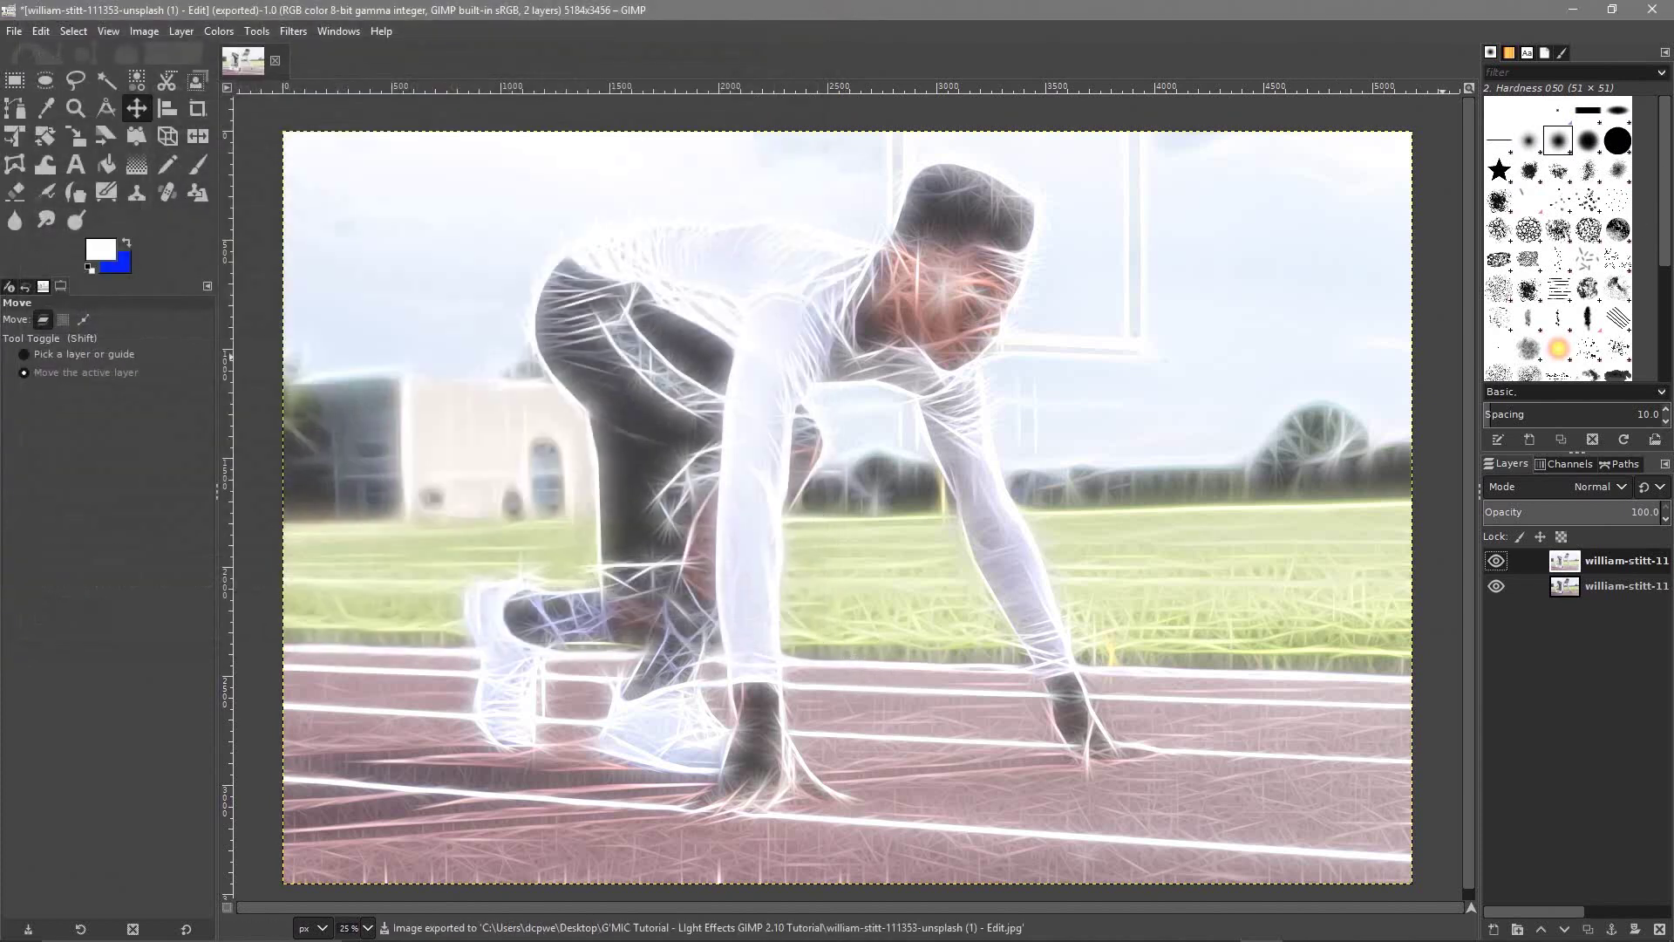
{"action": "left_click", "coordinate": [1652, 9]}
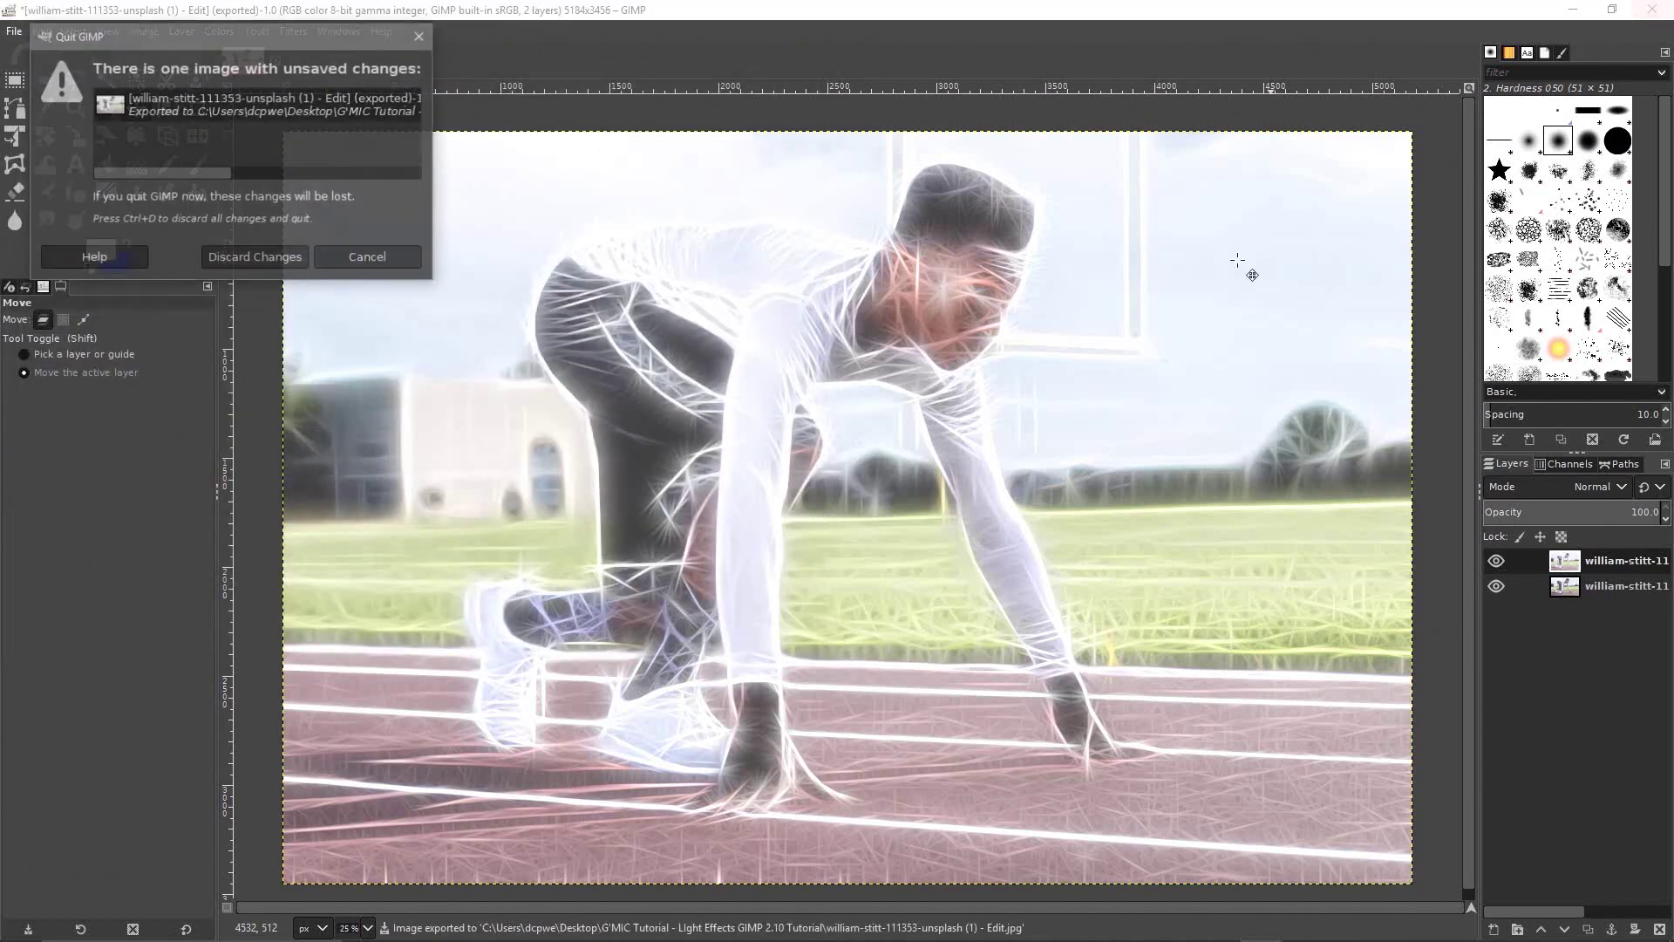
{"action": "left_click", "coordinate": [269, 259]}
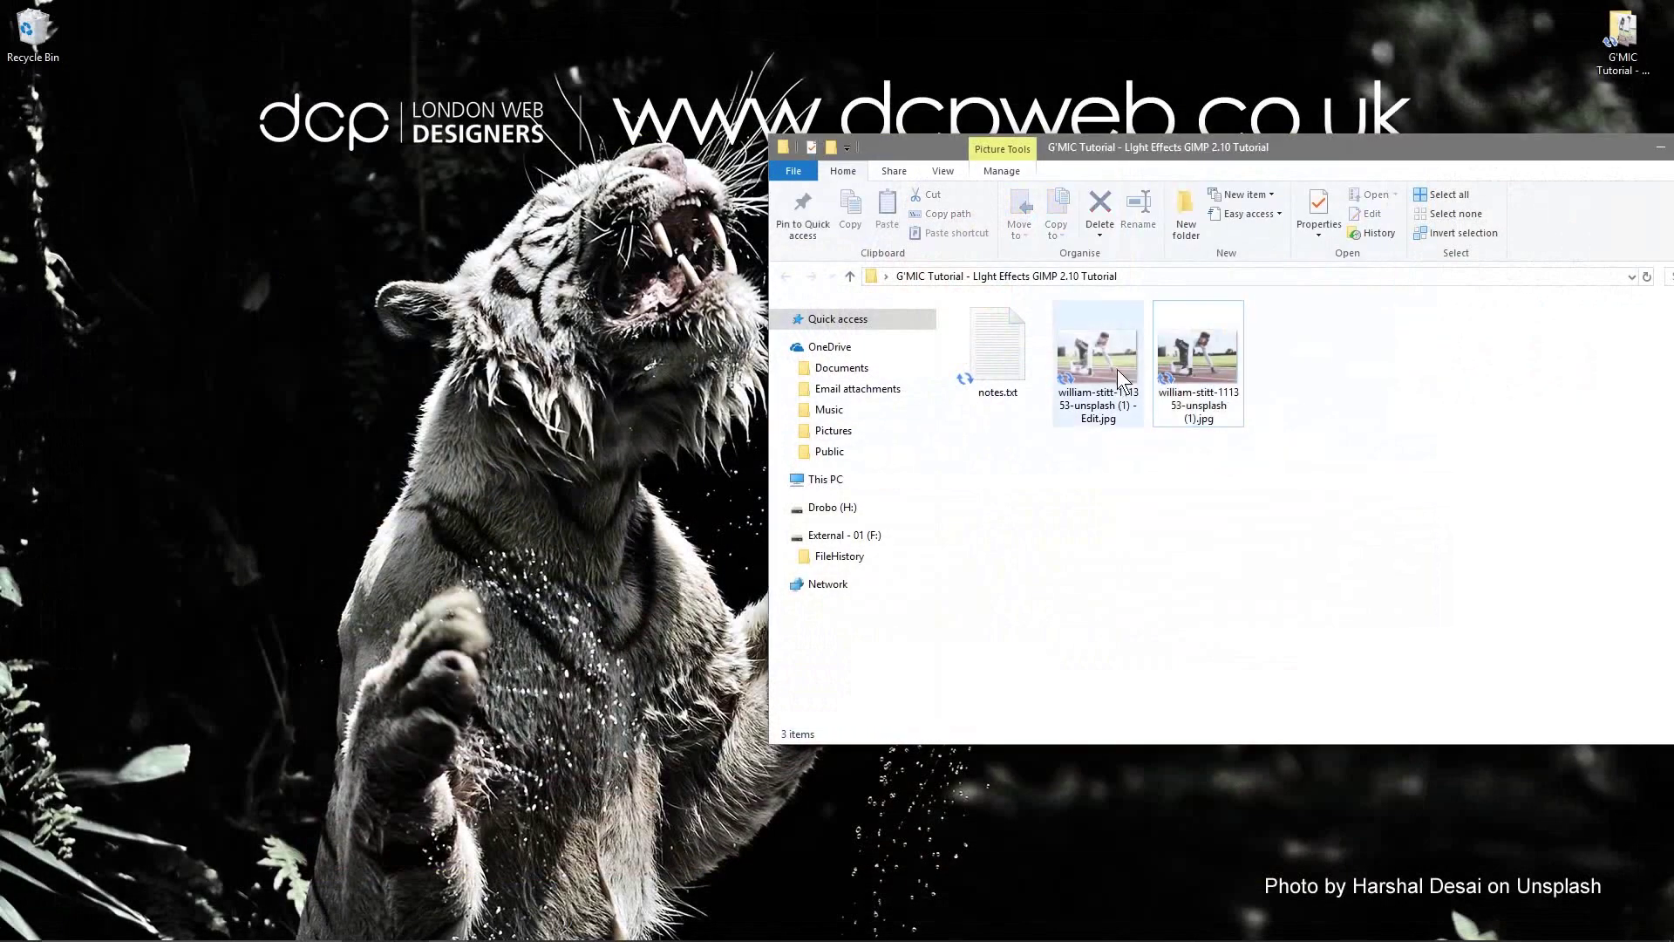
Step: Open Edit.jpg in Photos and dock it on the left half, beside the original photo
{"action": "left_click", "coordinate": [1110, 363]}
{"action": "double_click", "coordinate": [1110, 362]}
{"action": "key", "text": "super+Left"}
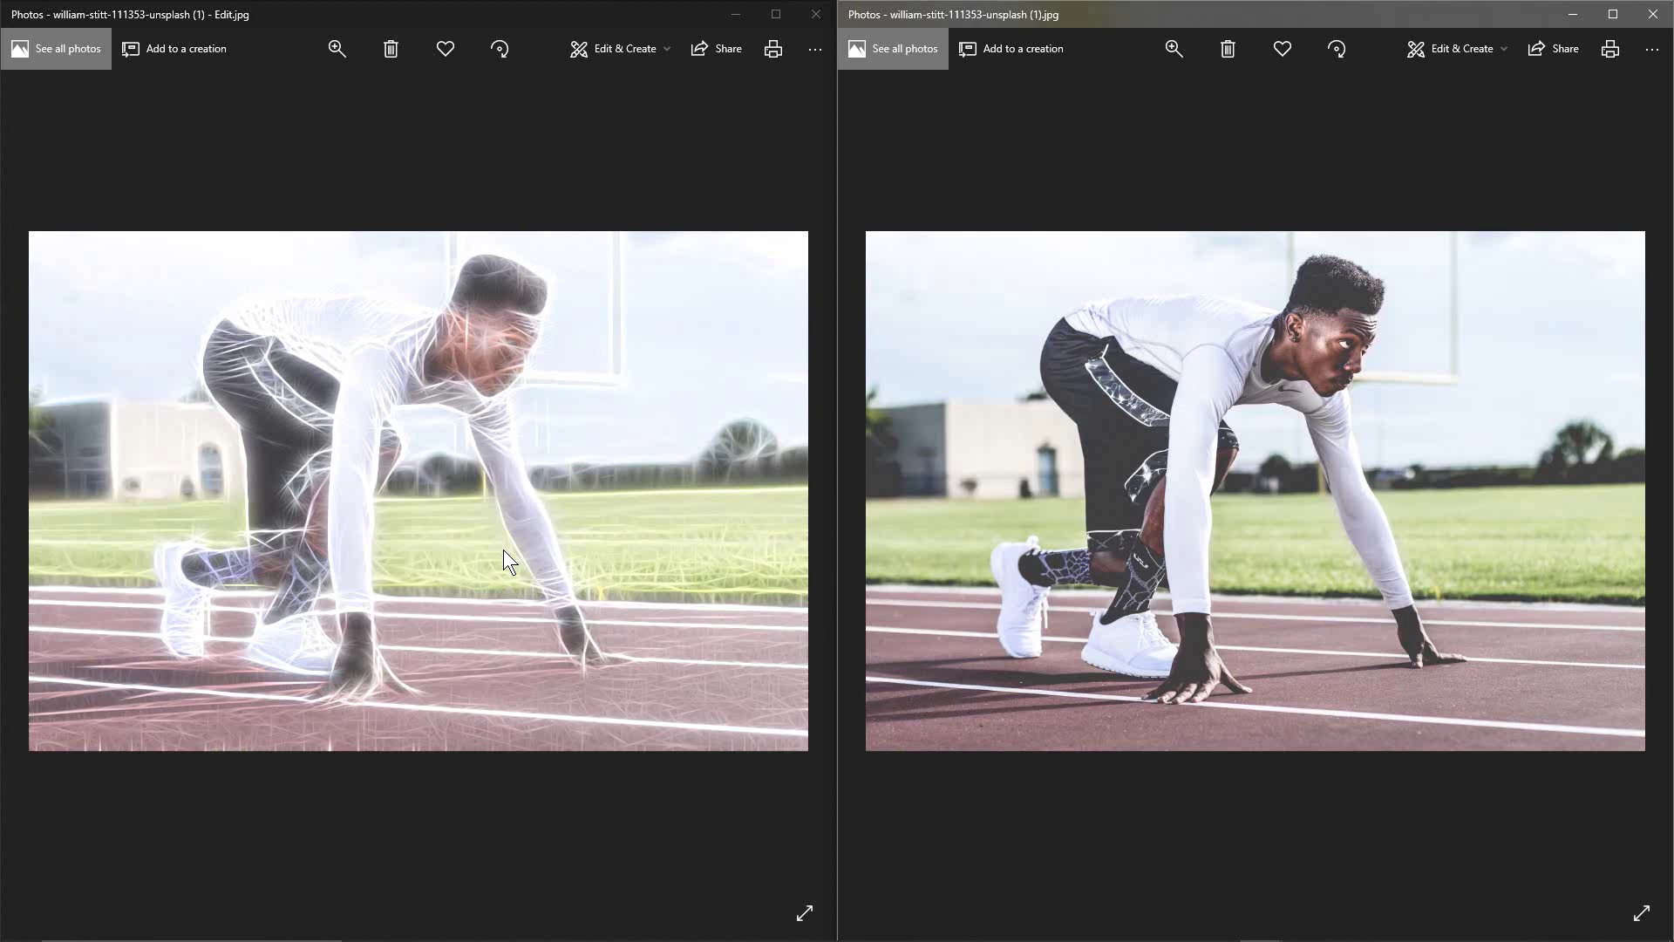
Step: Close the edited and original Photos previews and clear the file selection
{"action": "left_click", "coordinate": [816, 14]}
{"action": "left_click", "coordinate": [1653, 14]}
{"action": "left_click", "coordinate": [1416, 414]}
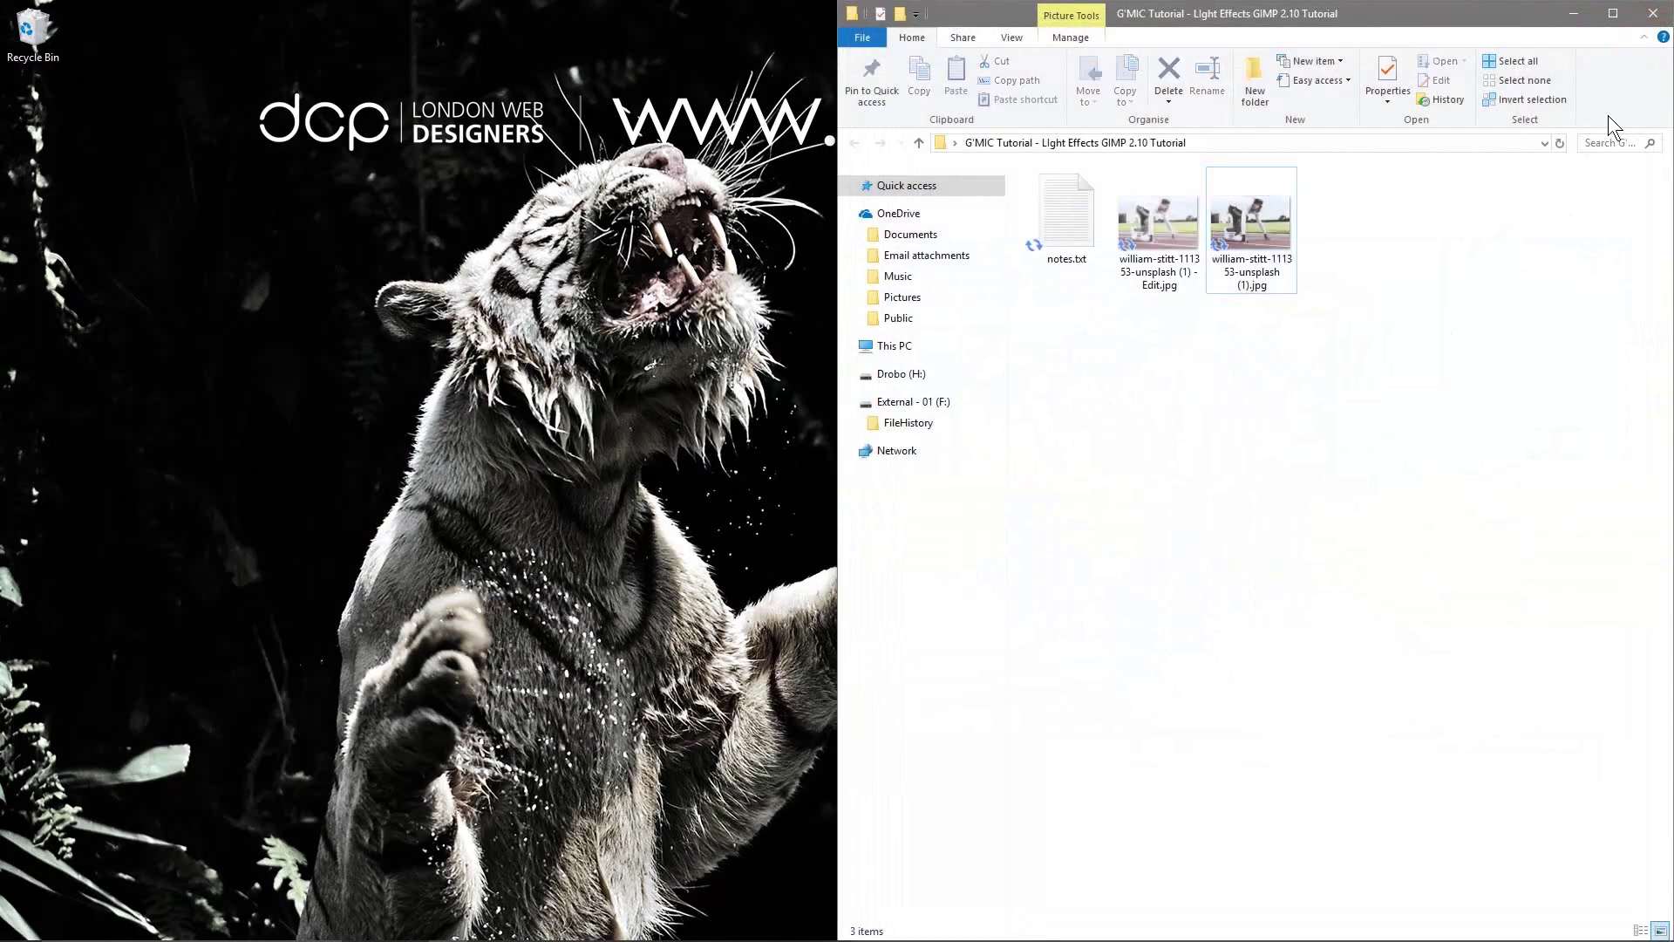